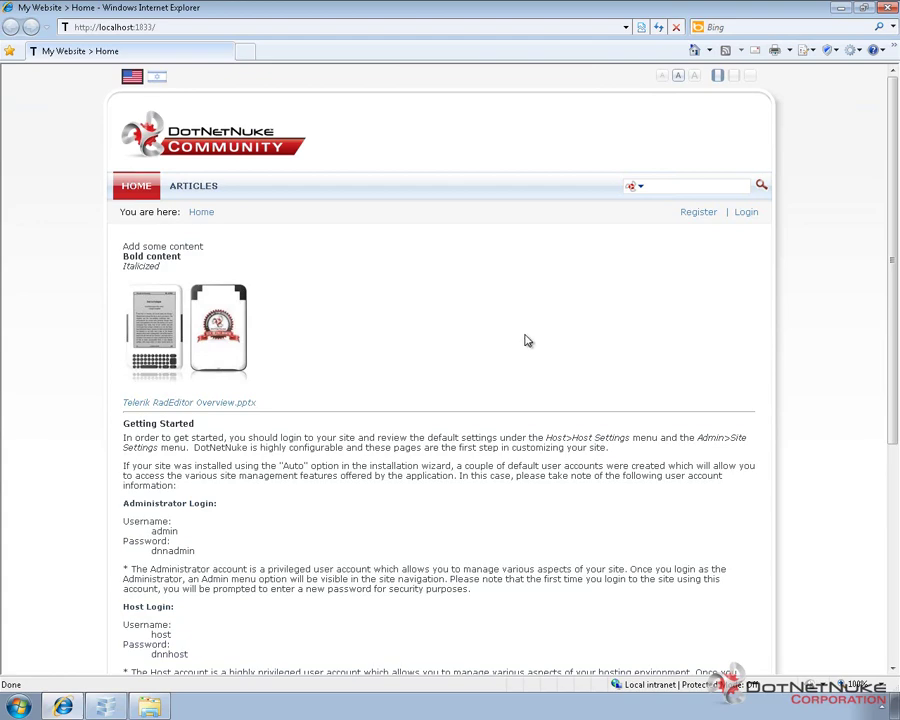
Log in with the host superuser user name and its password
{"action": "left_click", "coordinate": [746, 214]}
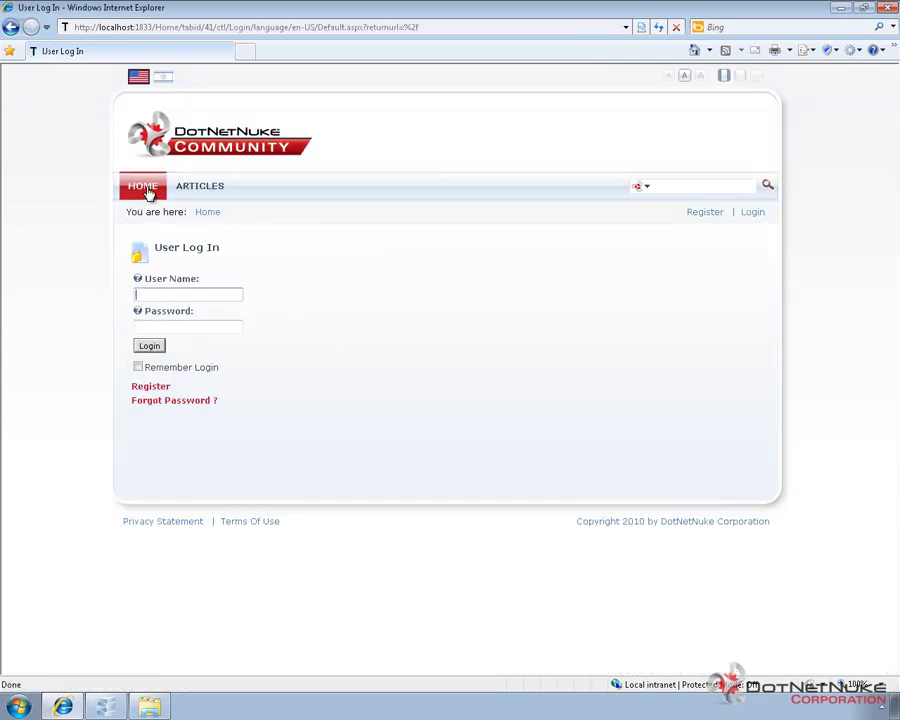
{"action": "type", "text": "host"}
{"action": "key", "text": "Tab"}
{"action": "type", "text": "password123"}
{"action": "key", "text": "Return"}
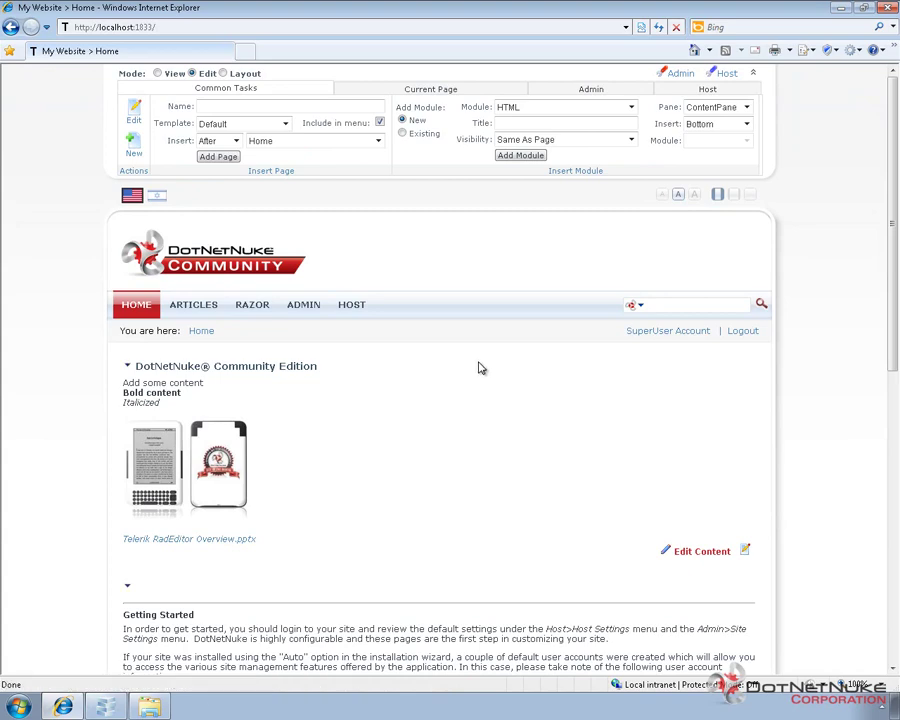
Go through Host Settings to the Host > Portals page listing My Website
{"action": "mouse_move", "coordinate": [370, 312]}
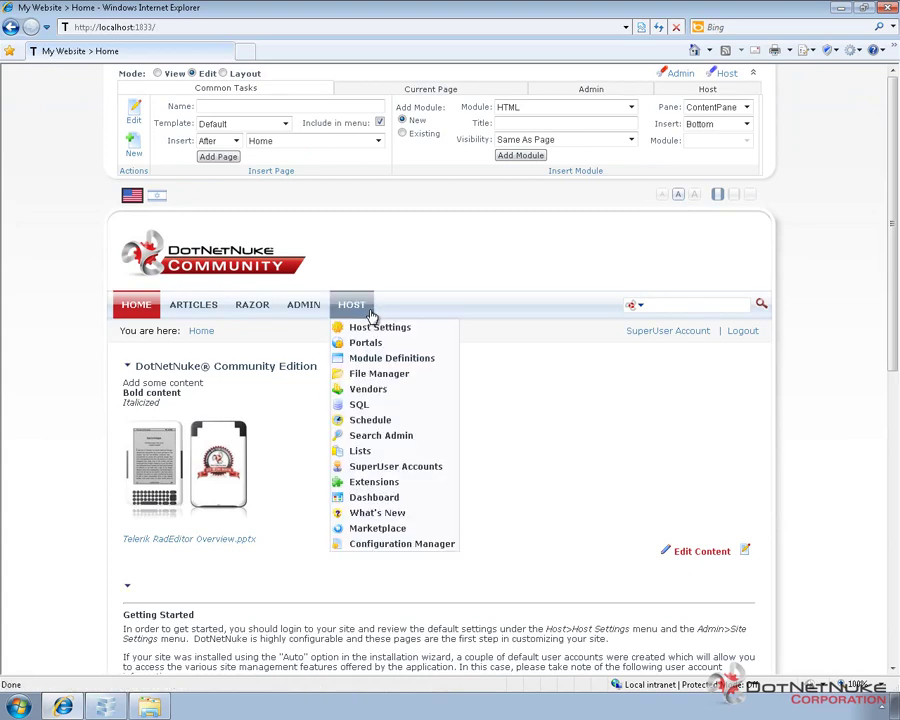
{"action": "left_click", "coordinate": [381, 331]}
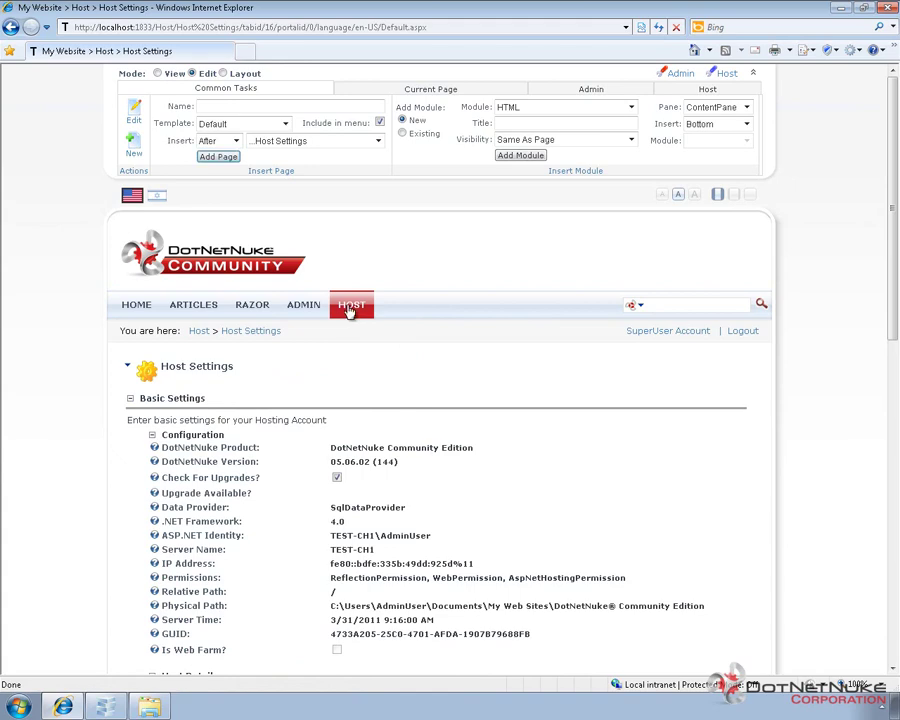
{"action": "mouse_move", "coordinate": [349, 310]}
{"action": "left_click", "coordinate": [369, 348]}
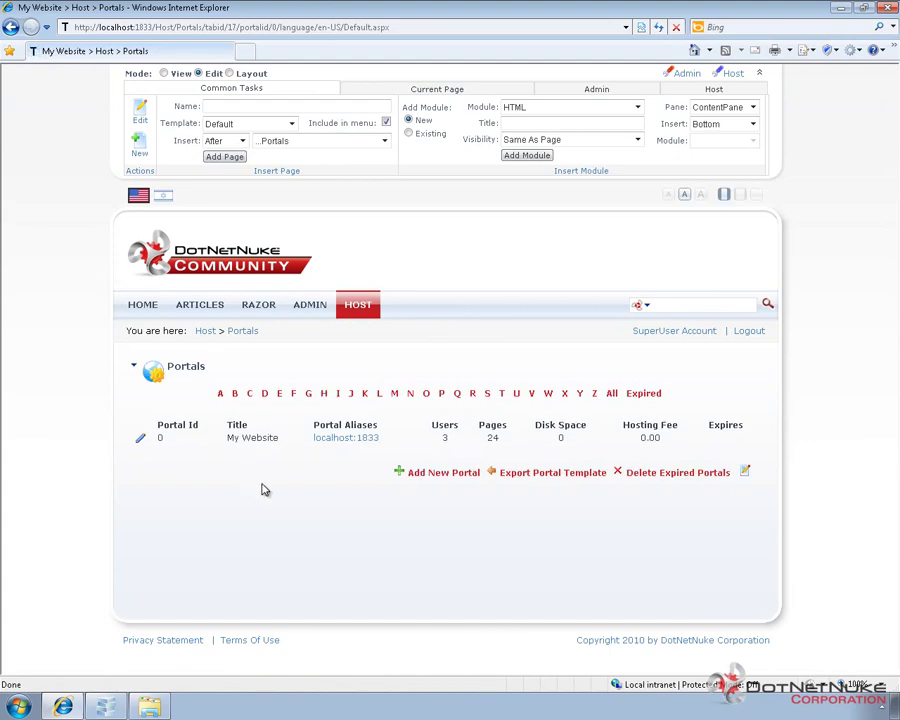
Export the portal as 'Template1' with an Articles/Razor description and Include Content ticked
{"action": "left_click", "coordinate": [541, 474]}
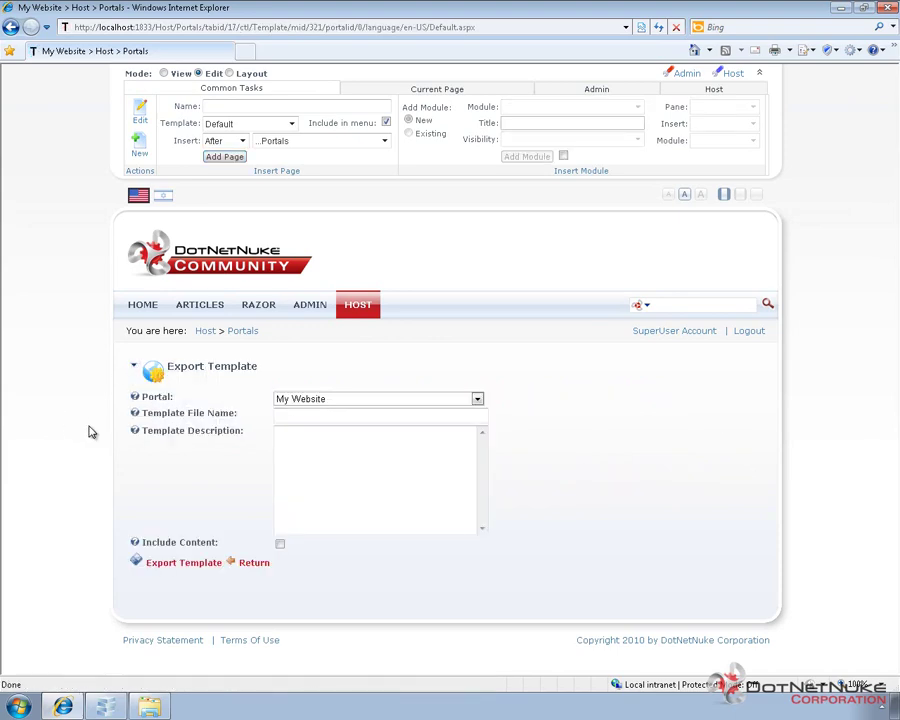
{"action": "left_click", "coordinate": [303, 413]}
{"action": "type", "text": "Temp"}
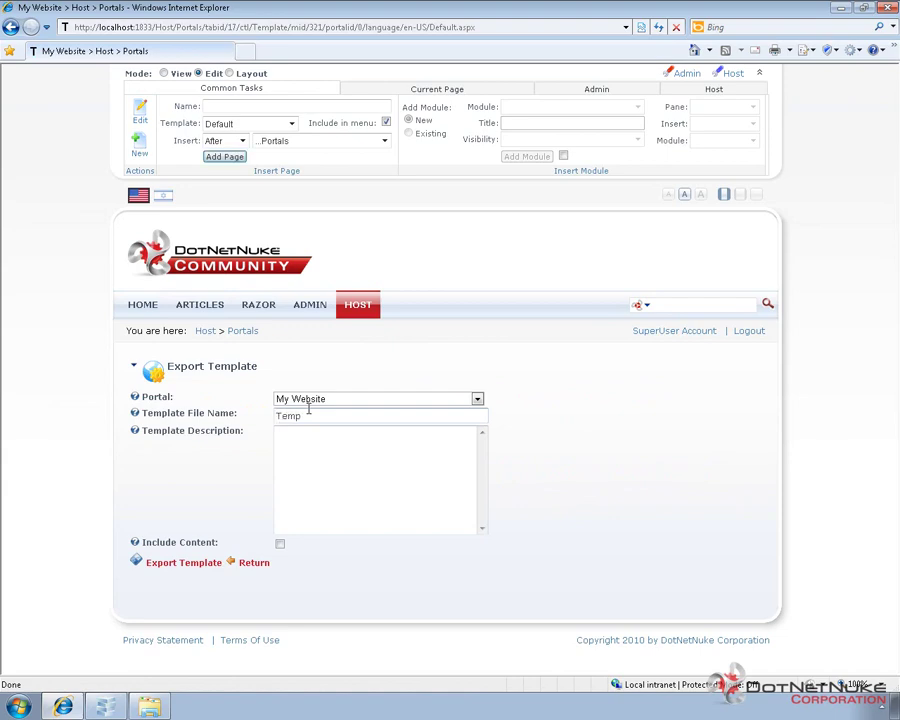
{"action": "type", "text": "late1"}
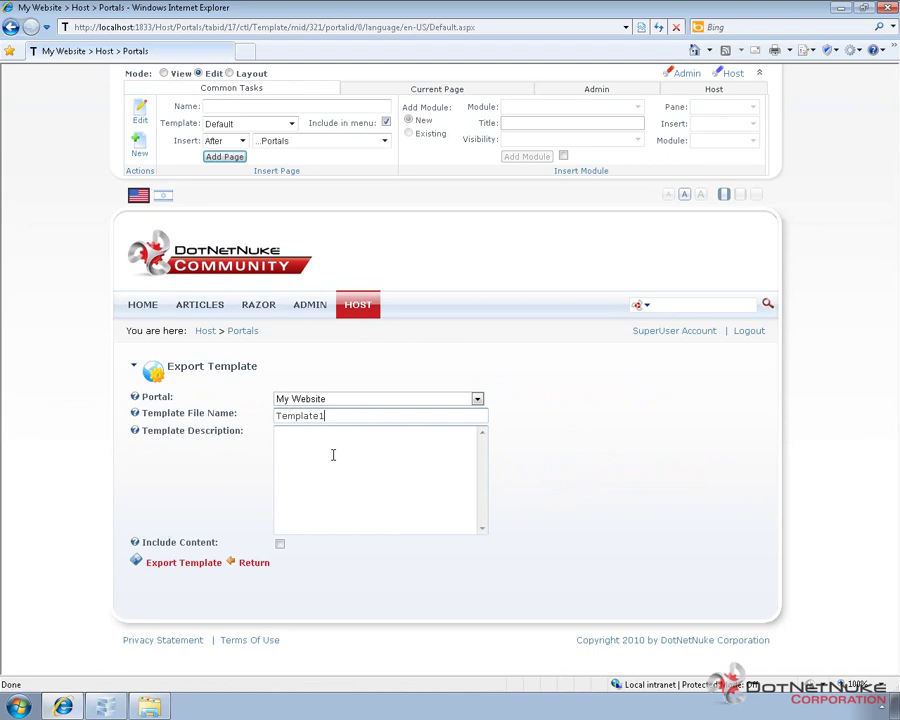
{"action": "left_click", "coordinate": [321, 463]}
{"action": "type", "text": "This is a tem"}
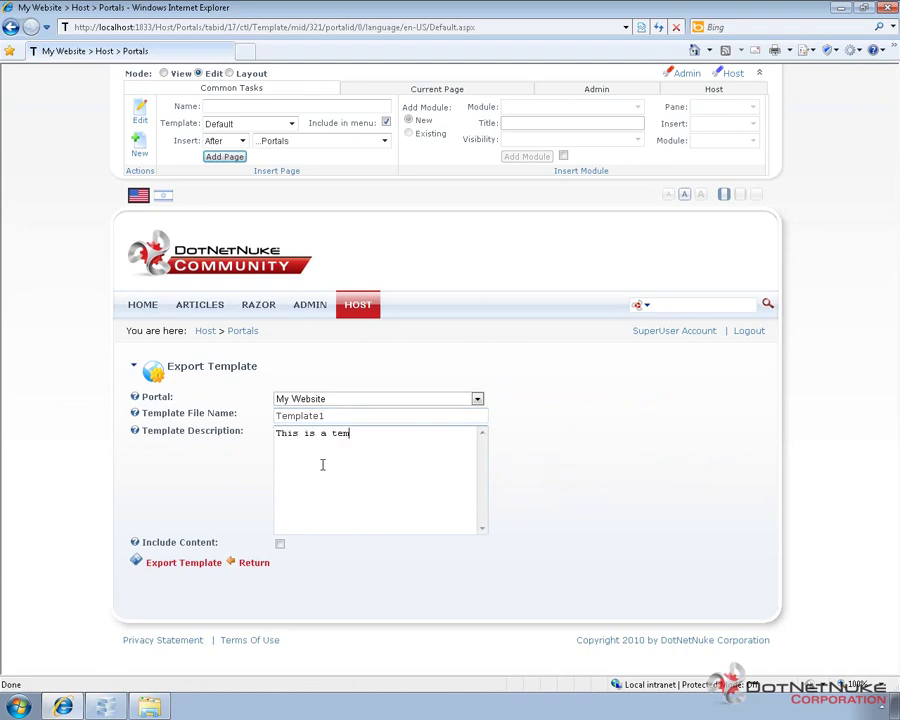
{"action": "type", "text": "plate with an Articles page and a Razor page, utilizing DNNSimpleArticle and the RazorHost module."}
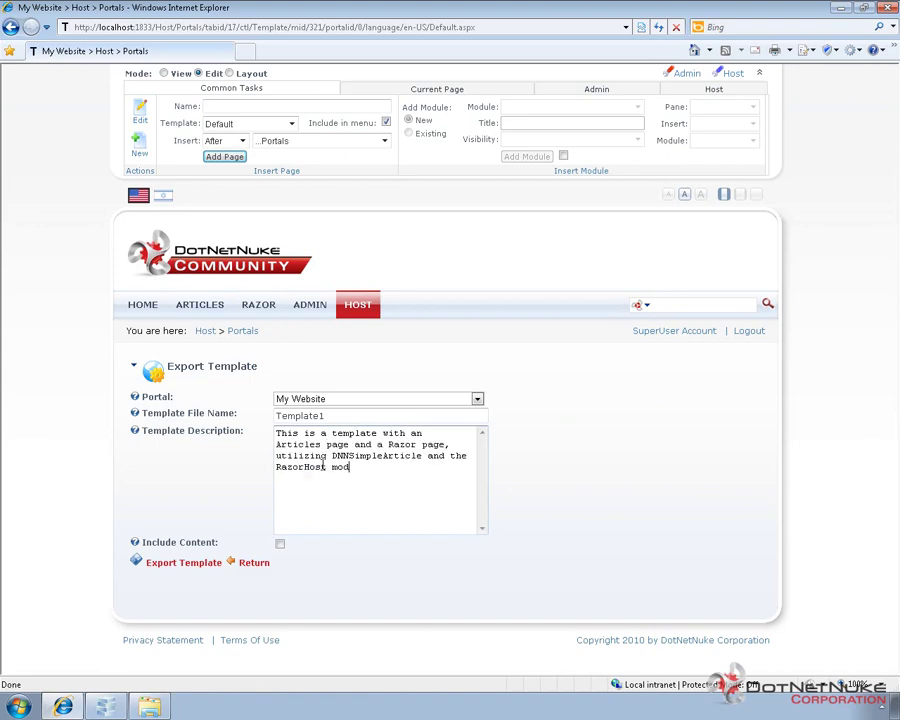
{"action": "left_click", "coordinate": [280, 545]}
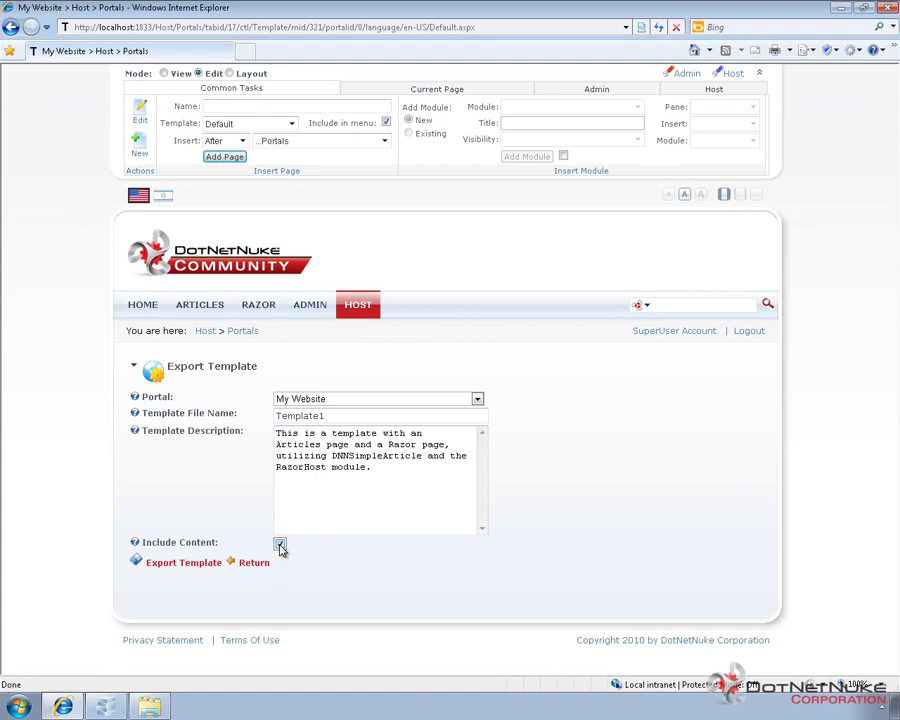
{"action": "left_click", "coordinate": [188, 565]}
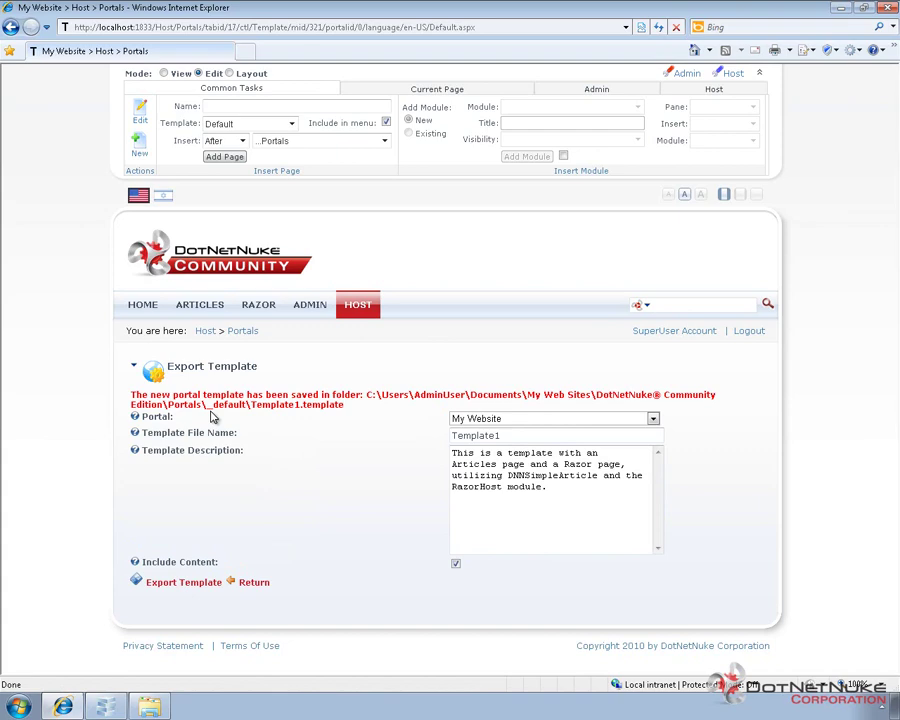
Select the saved template's file path in the export confirmation, then clear the selection
{"action": "left_click_drag", "start_coordinate": [208, 404], "coordinate": [366, 411]}
{"action": "left_click", "coordinate": [352, 403]}
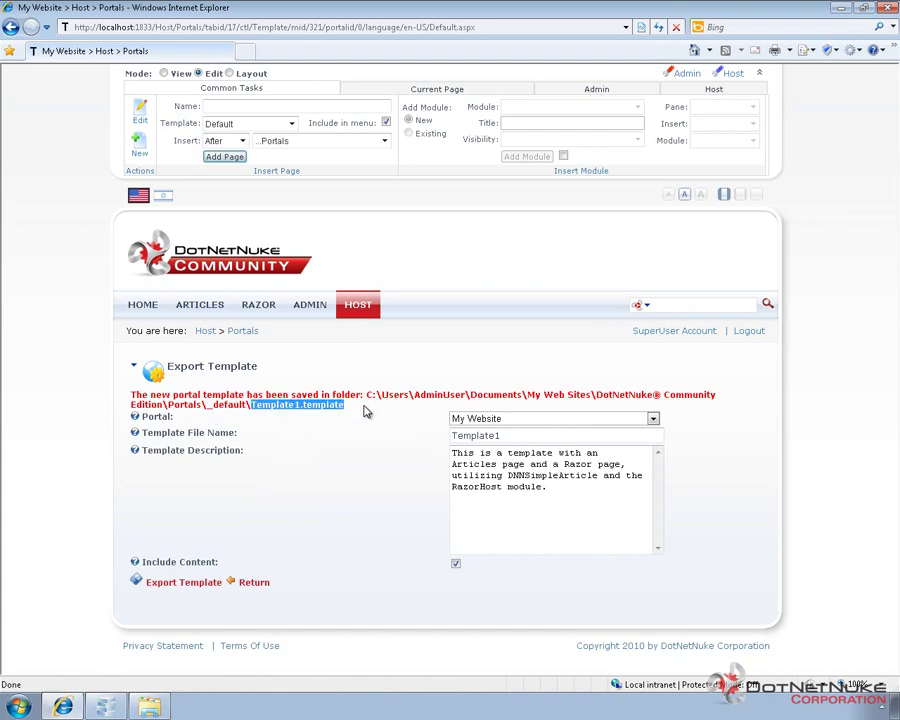
{"action": "left_click", "coordinate": [289, 420]}
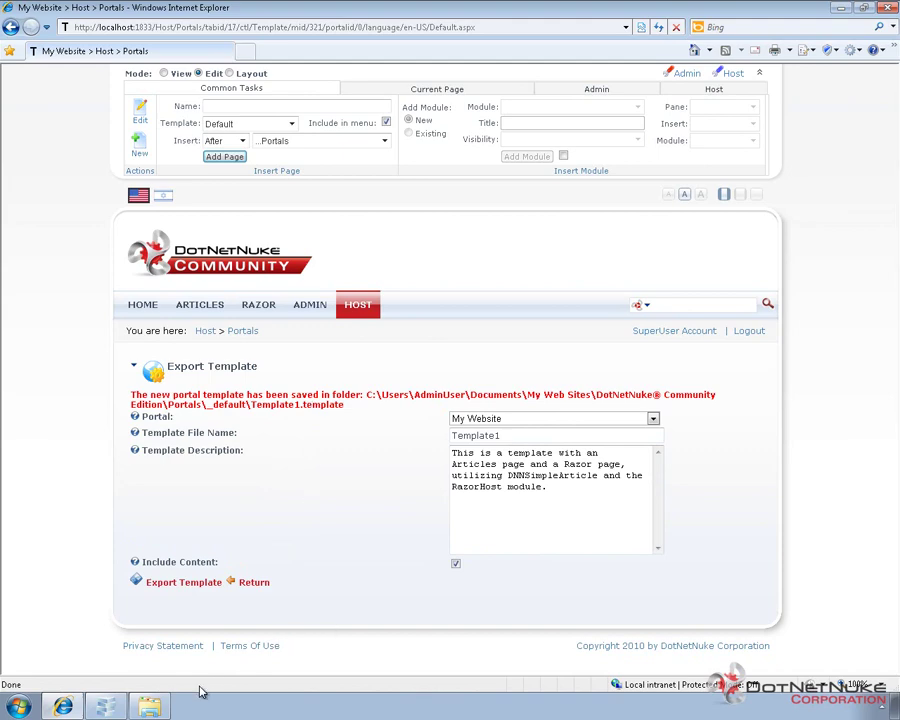
Browse to the first site's Portals\_default folder
{"action": "left_click", "coordinate": [166, 708]}
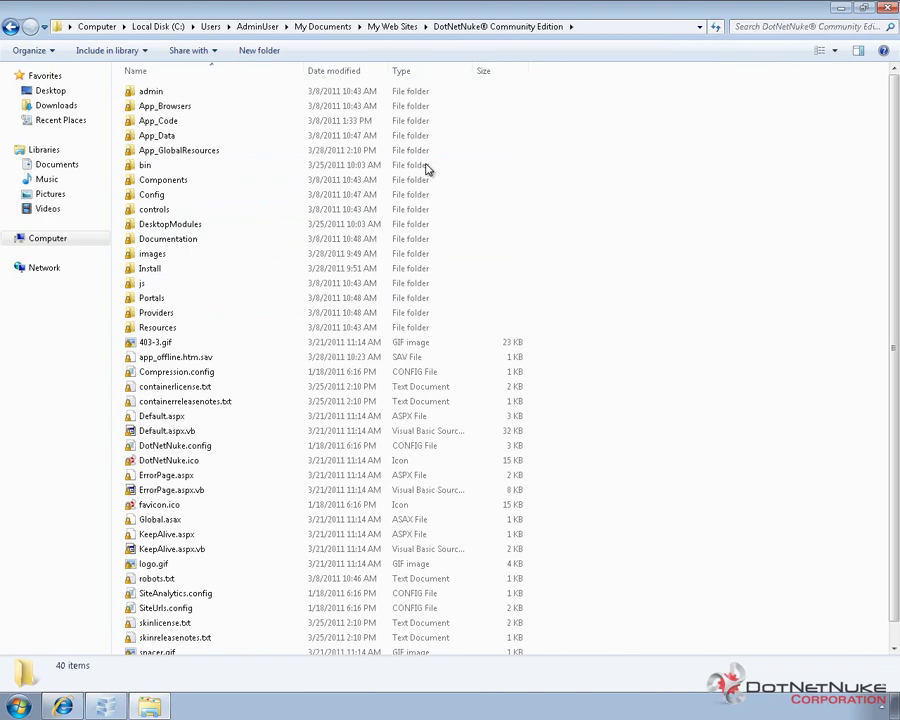
{"action": "double_click", "coordinate": [184, 298]}
{"action": "left_click", "coordinate": [146, 96]}
{"action": "double_click", "coordinate": [146, 96]}
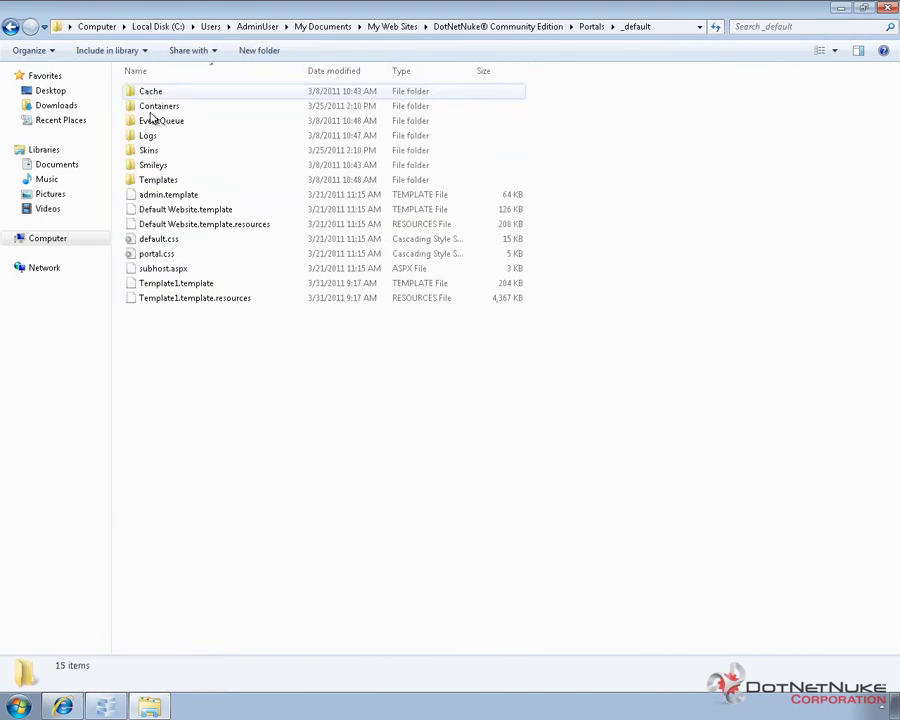
Copy Template1.template and Template1.template.resources
{"action": "left_click", "coordinate": [181, 287]}
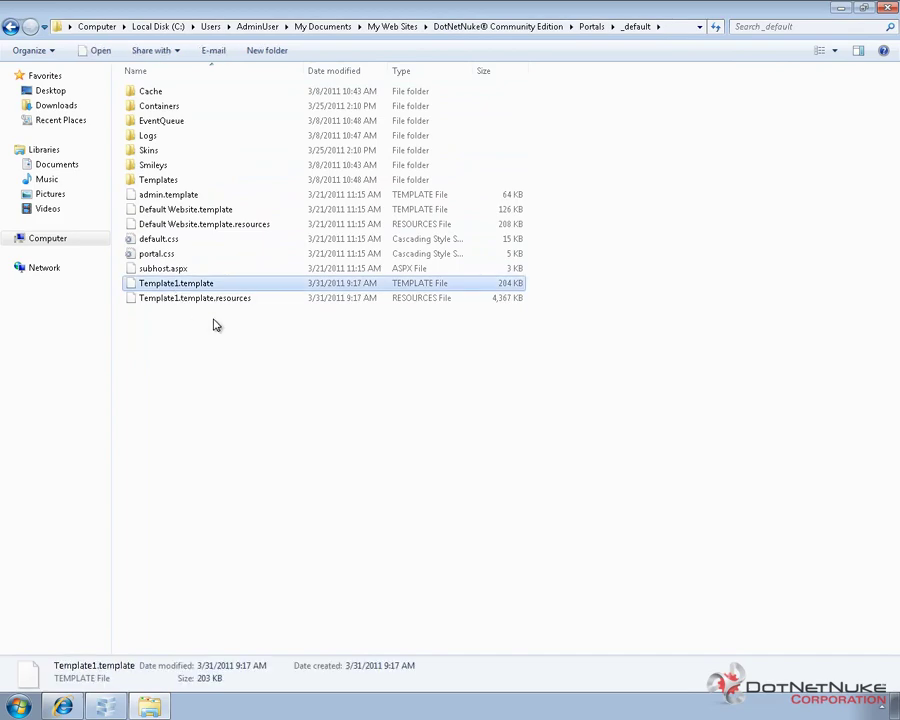
{"action": "key", "text": "shift+Down"}
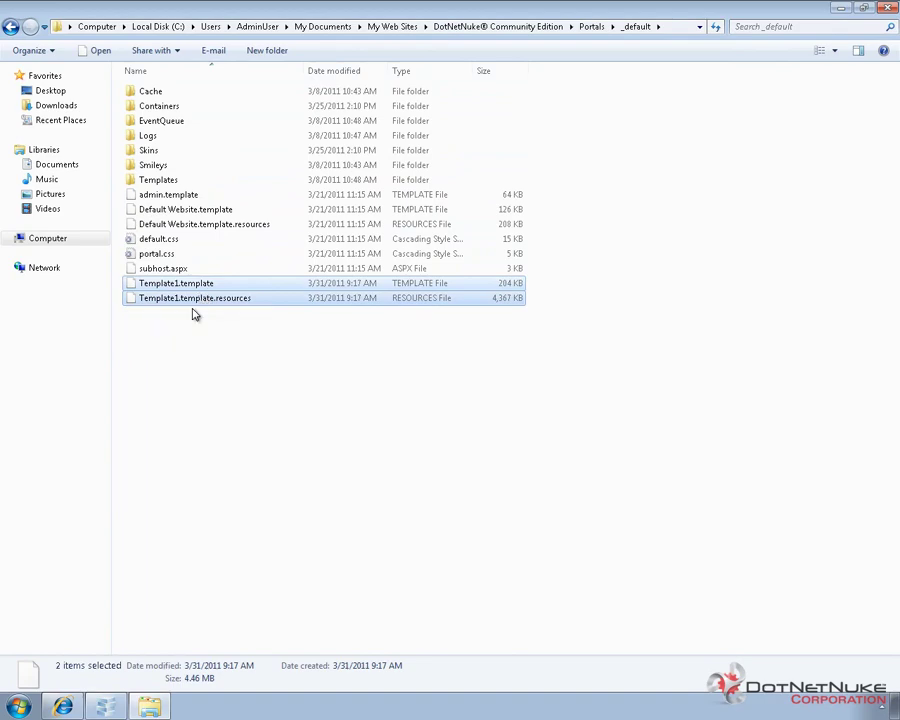
{"action": "left_click_drag", "start_coordinate": [196, 304], "coordinate": [197, 300]}
{"action": "right_click", "coordinate": [197, 300]}
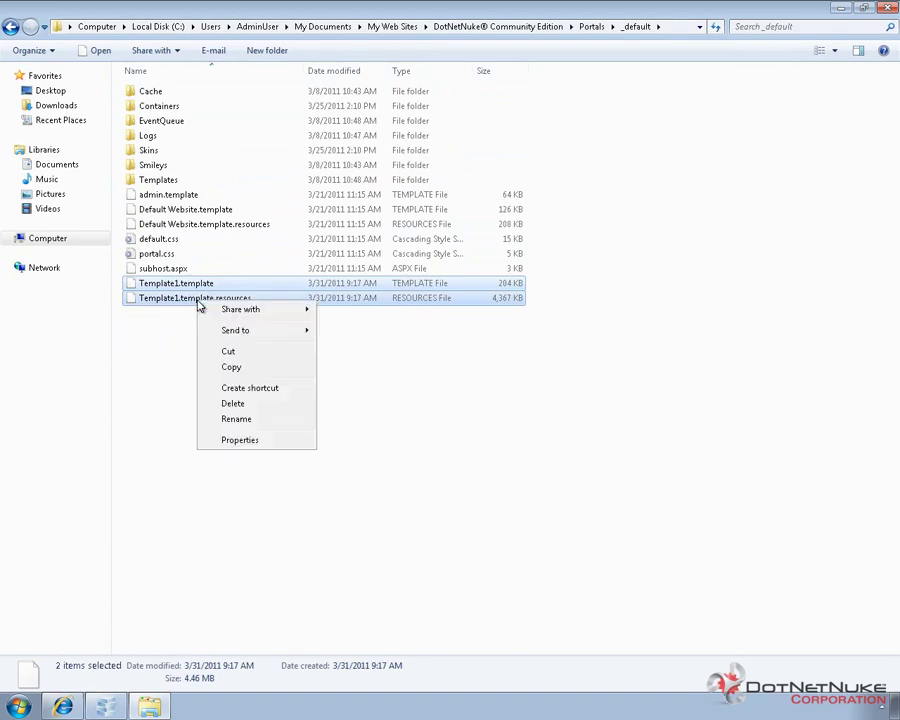
{"action": "left_click", "coordinate": [250, 366]}
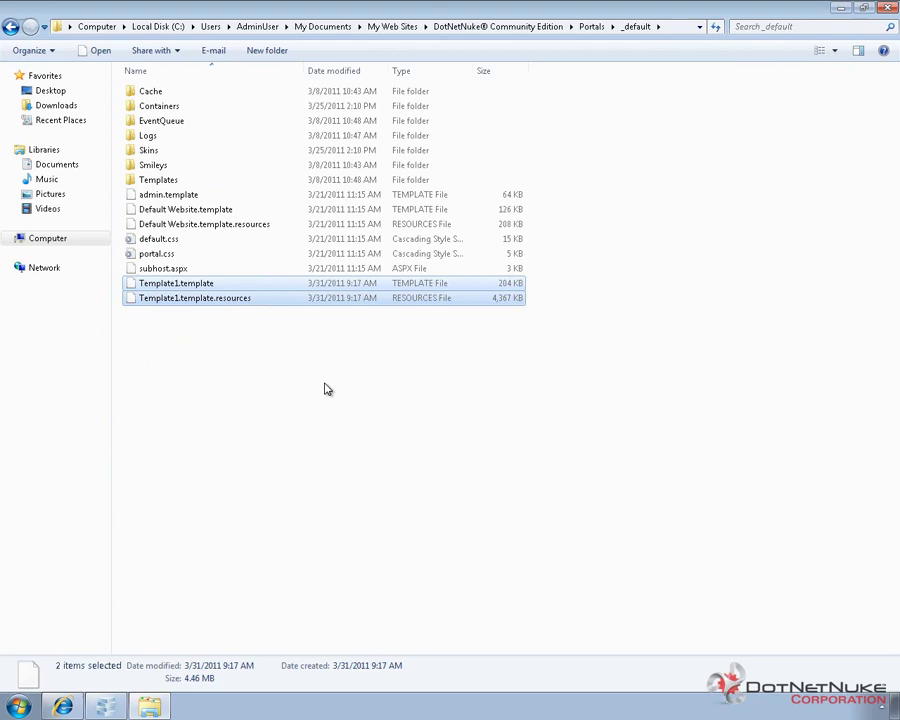
{"action": "left_click", "coordinate": [325, 386]}
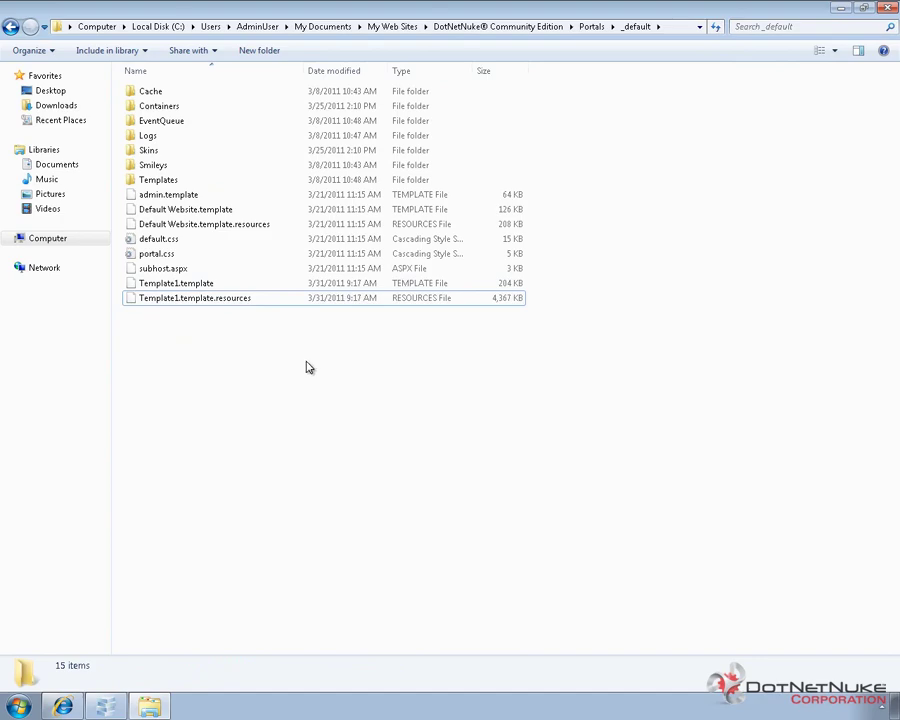
{"action": "left_click", "coordinate": [207, 284]}
{"action": "left_click", "coordinate": [207, 300], "text": "shift"}
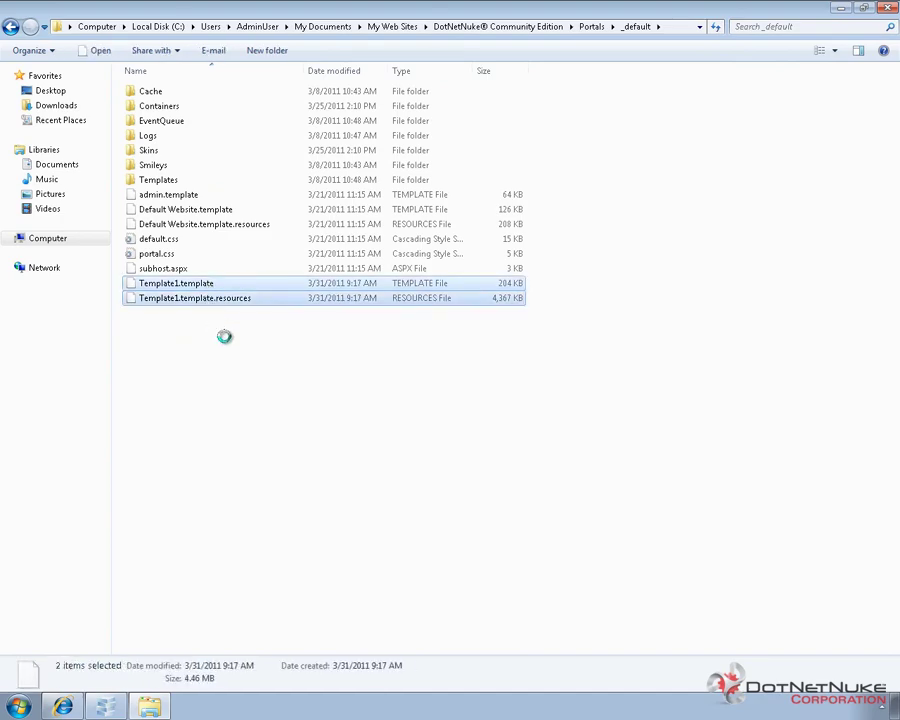
{"action": "right_click", "coordinate": [207, 300]}
{"action": "left_click", "coordinate": [238, 365]}
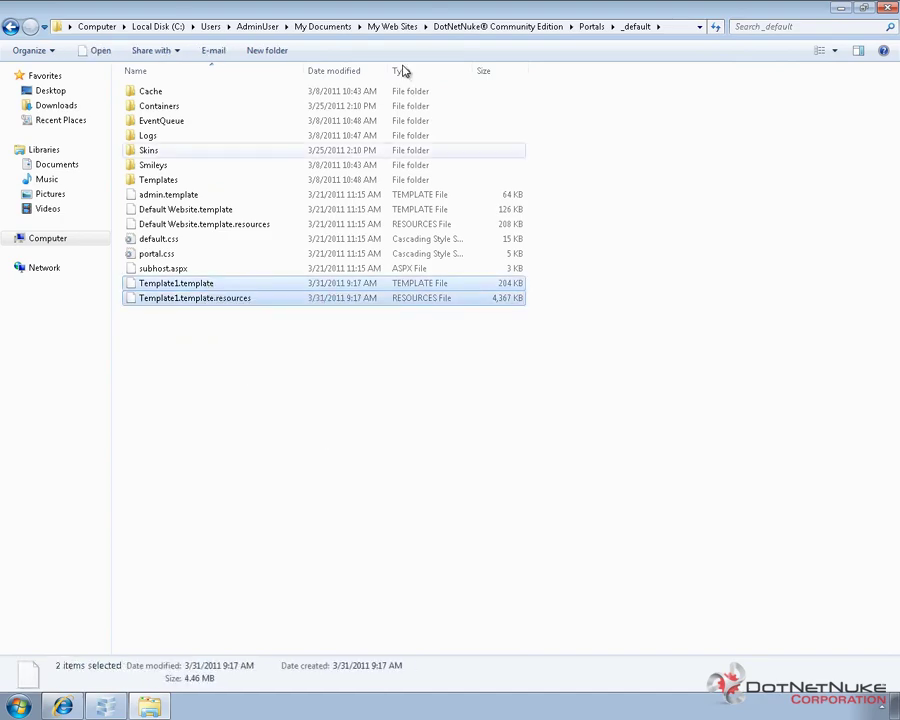
Paste both Template1 files into DotNetNuke Community Edition1's Portals\_default folder
{"action": "left_click", "coordinate": [400, 26]}
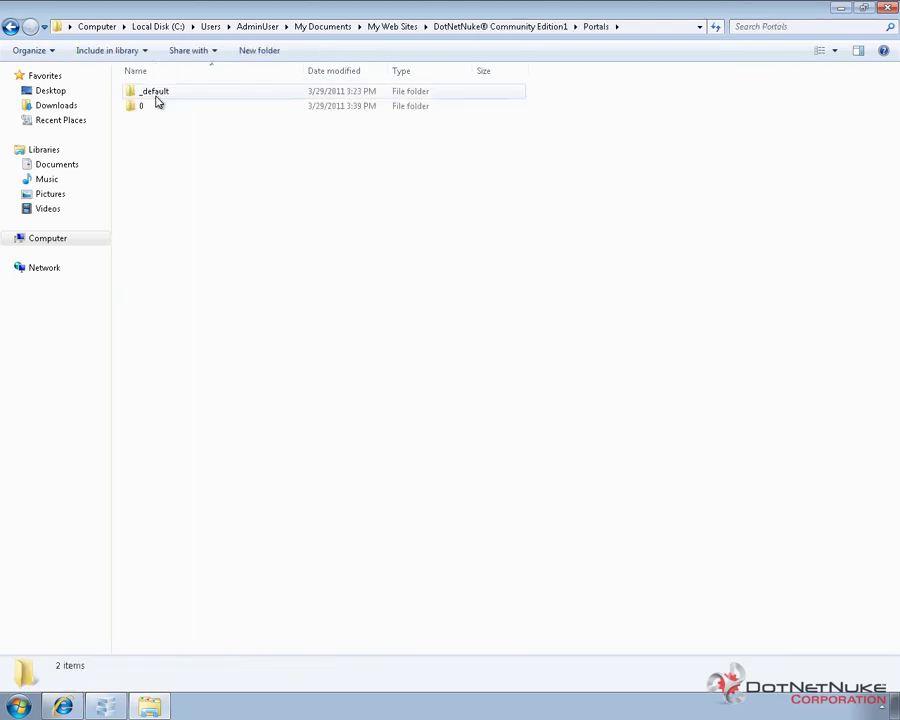
{"action": "double_click", "coordinate": [156, 93]}
{"action": "right_click", "coordinate": [182, 352]}
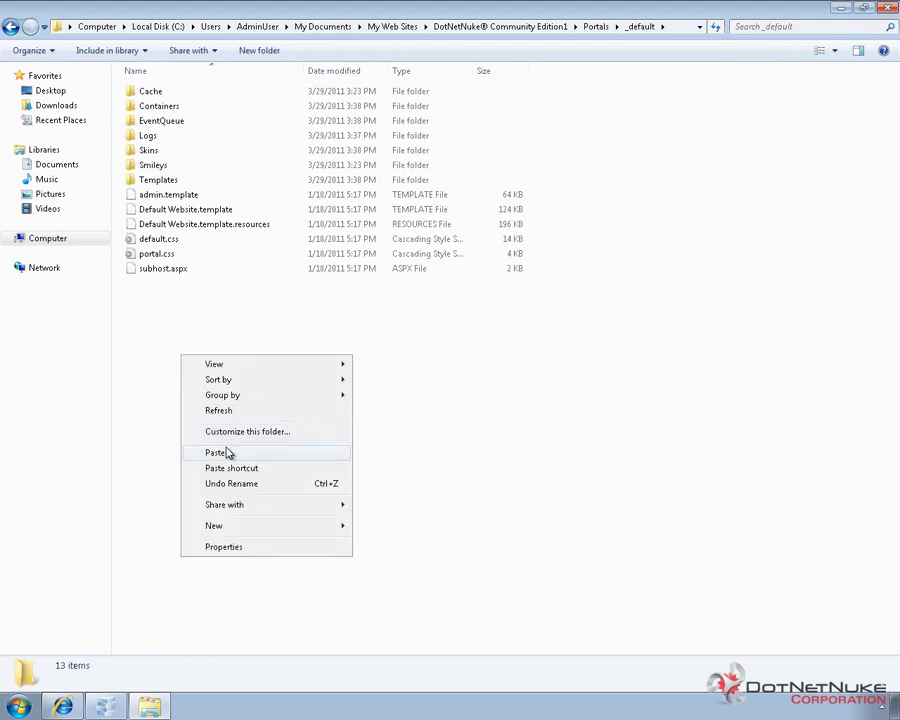
{"action": "left_click", "coordinate": [234, 453]}
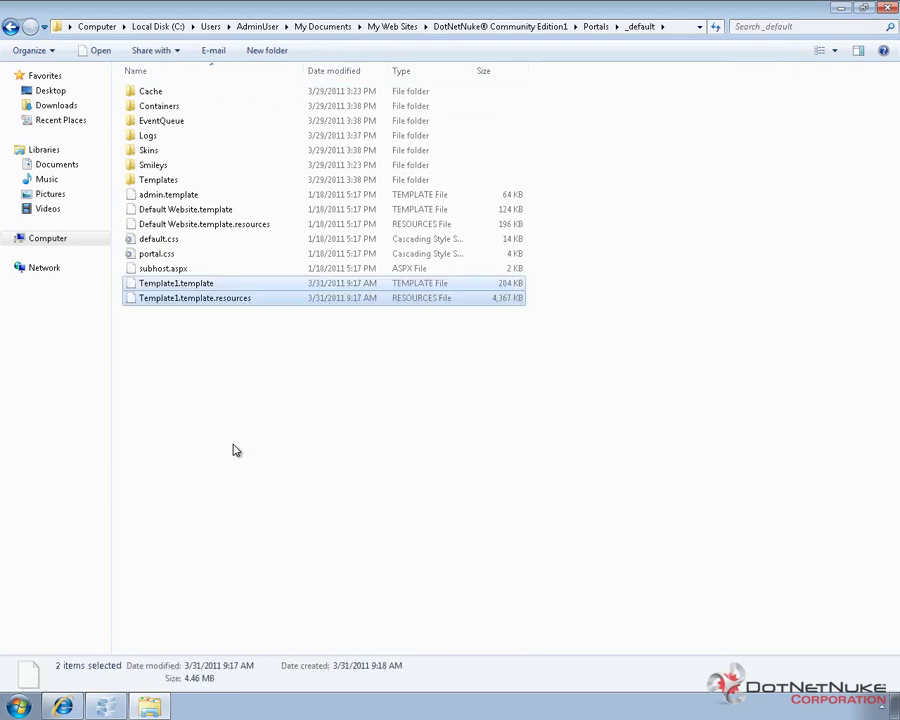
{"action": "left_click", "coordinate": [235, 448]}
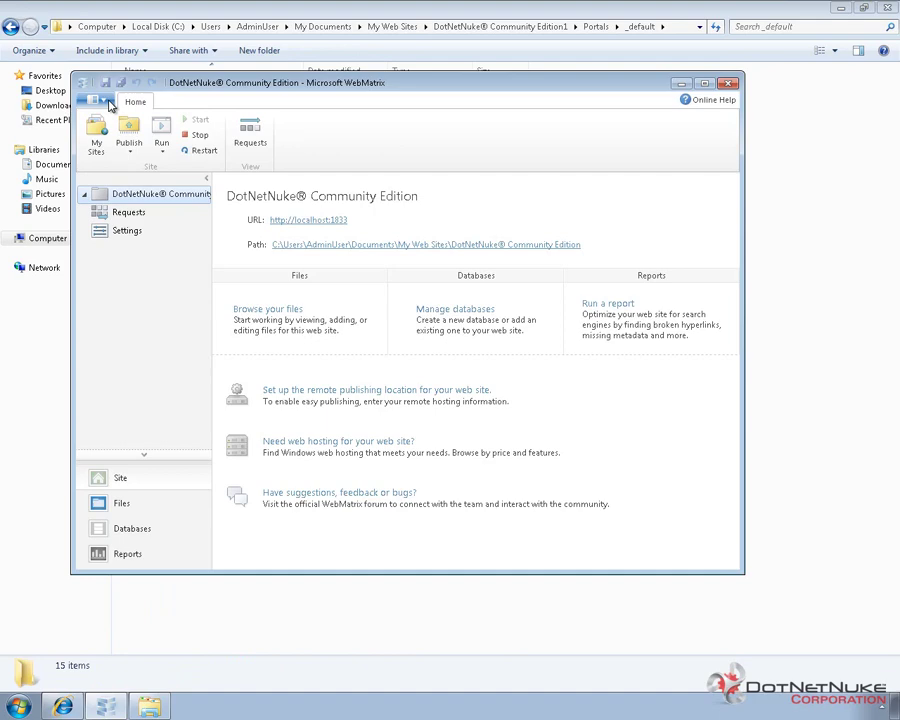
Open DotNetNuke Community Edition1 from WebMatrix's My Sites and launch it at localhost:41322
{"action": "left_click", "coordinate": [104, 101]}
{"action": "left_click", "coordinate": [124, 158]}
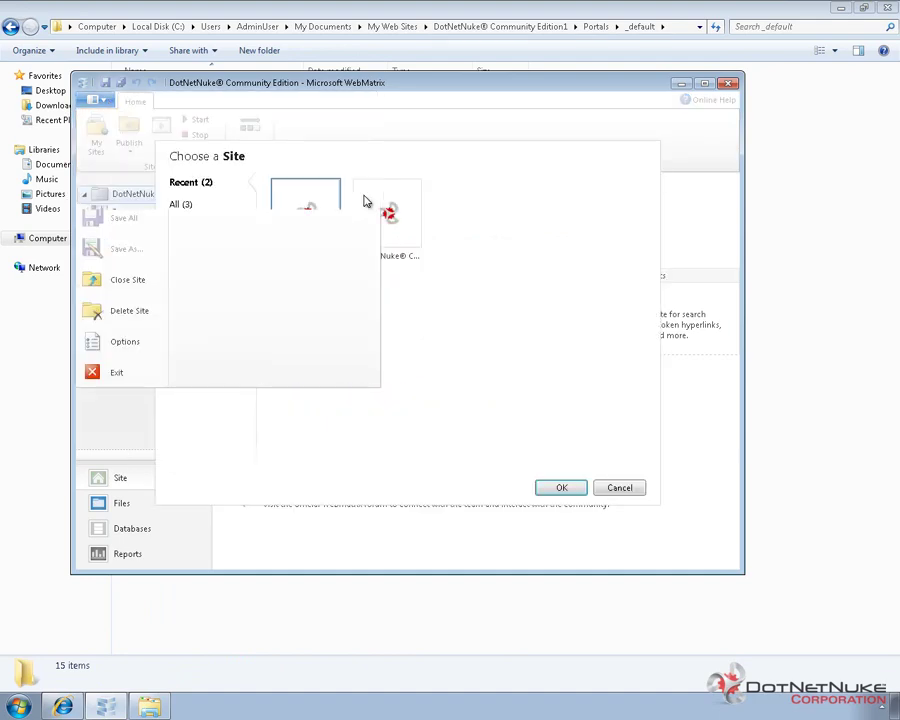
{"action": "double_click", "coordinate": [379, 223]}
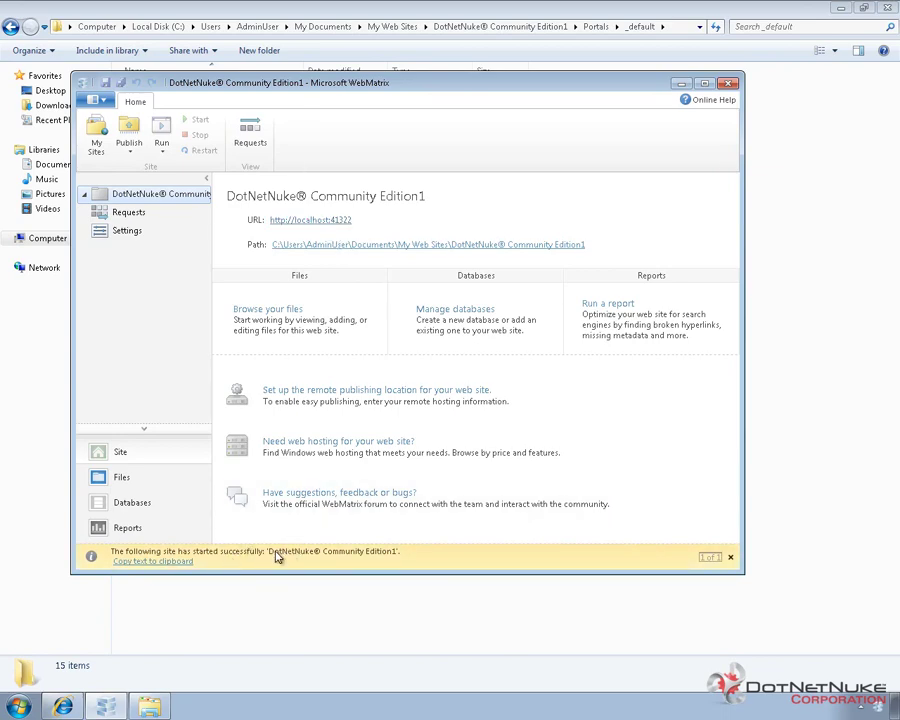
{"action": "left_click", "coordinate": [334, 221]}
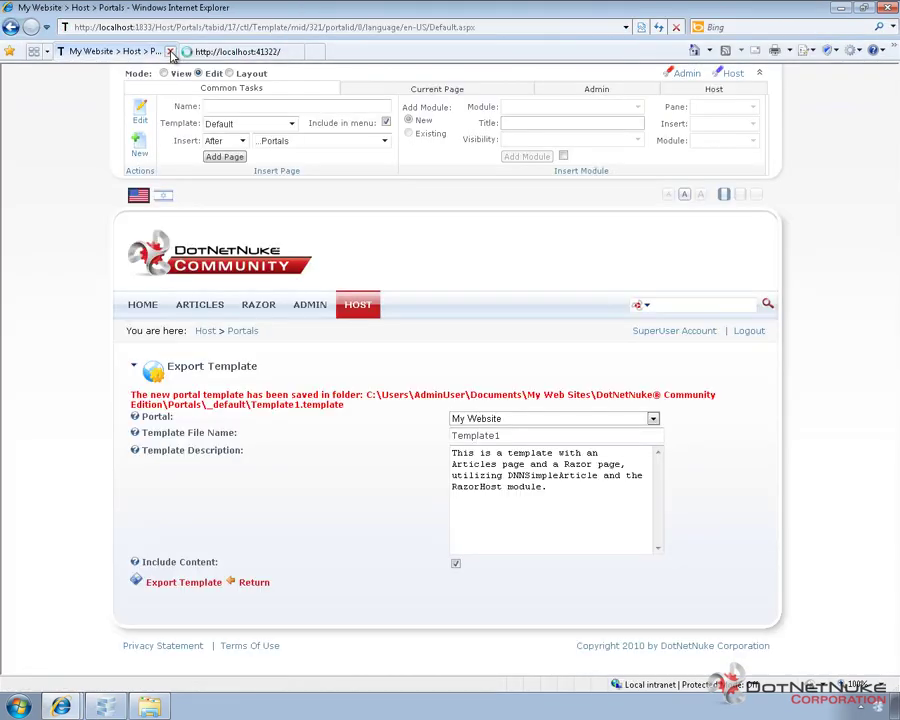
On the localhost:41322 site, log in with the host user name and password
{"action": "left_click", "coordinate": [182, 52]}
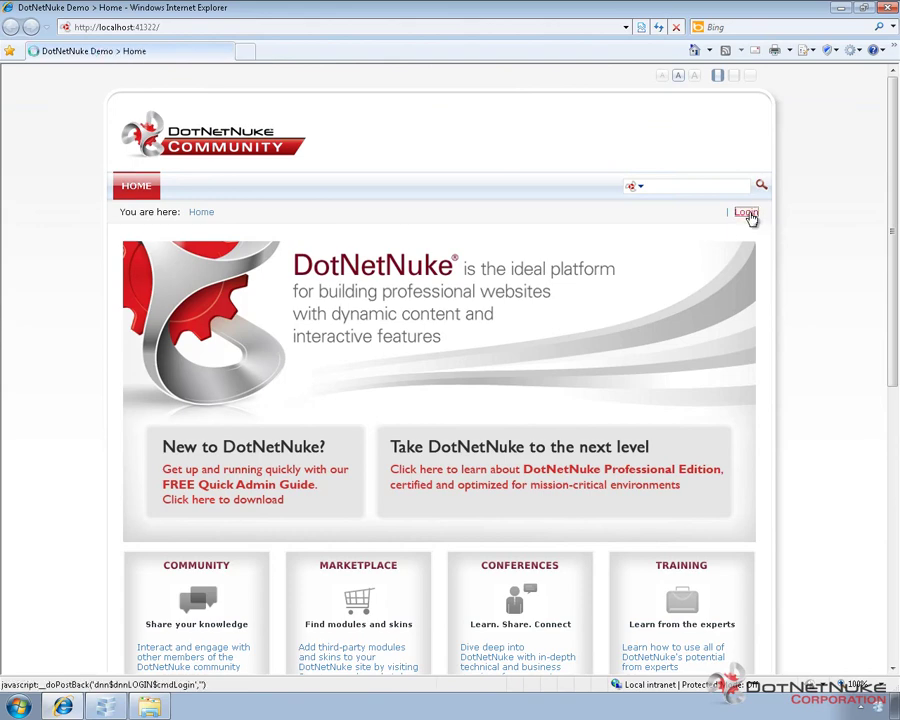
{"action": "left_click", "coordinate": [752, 216]}
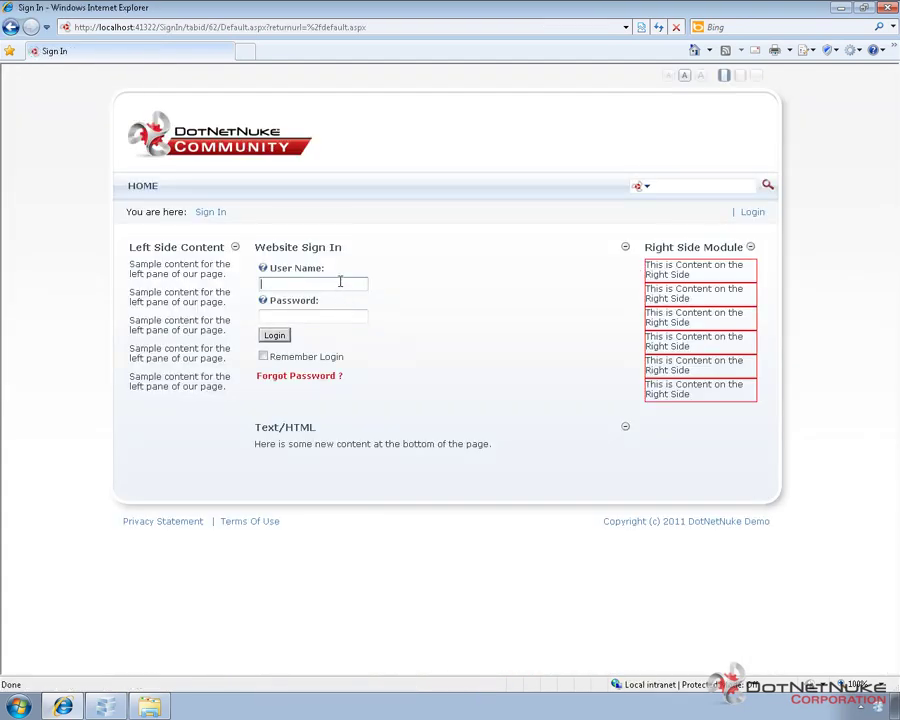
{"action": "left_click", "coordinate": [340, 282]}
{"action": "type", "text": "host"}
{"action": "key", "text": "Tab"}
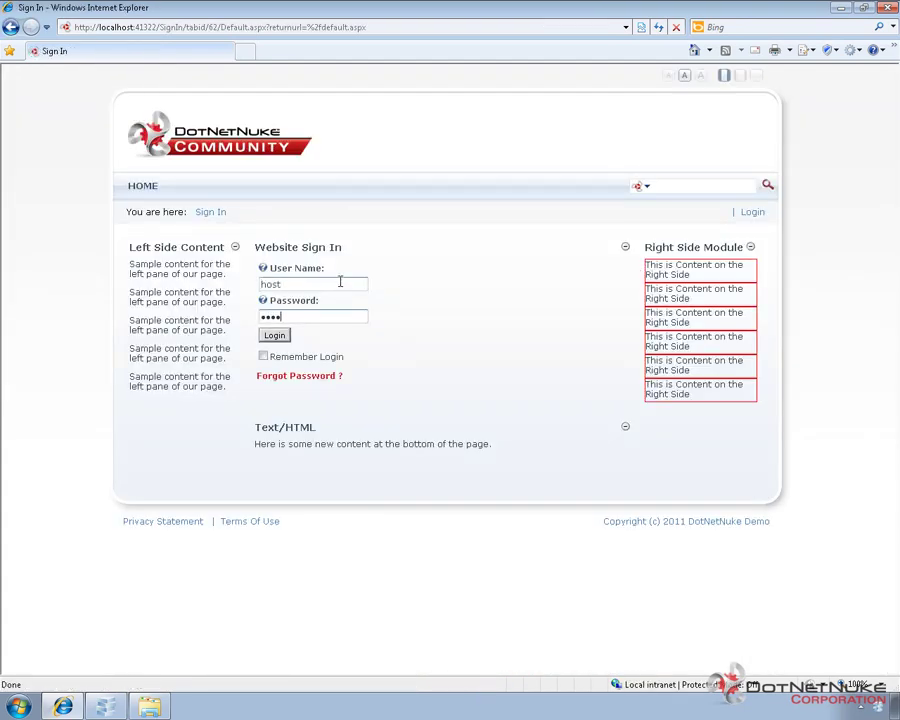
{"action": "type", "text": "123"}
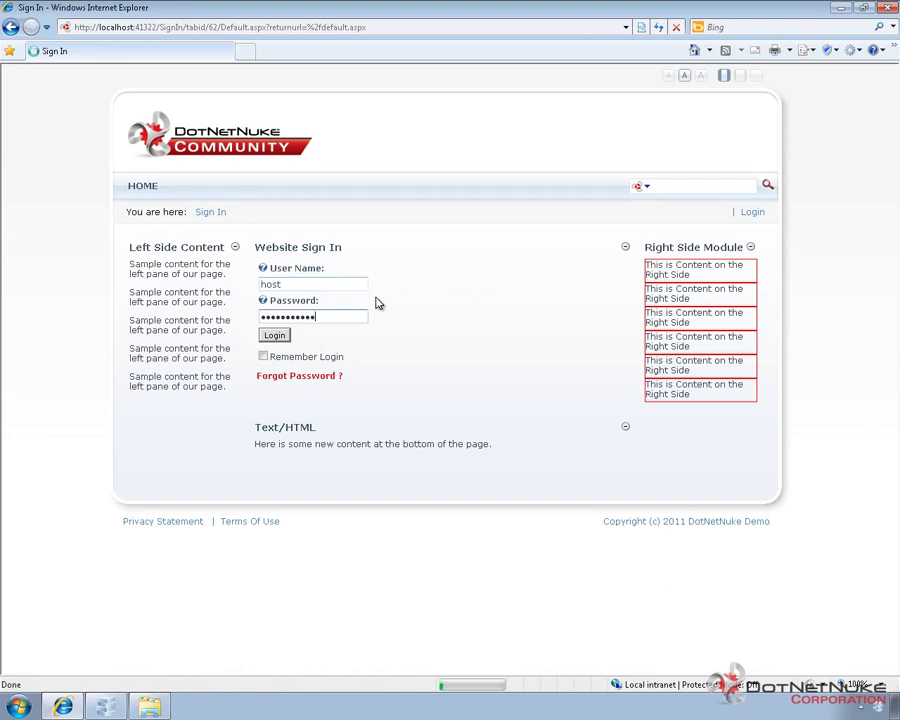
{"action": "key", "text": "Return"}
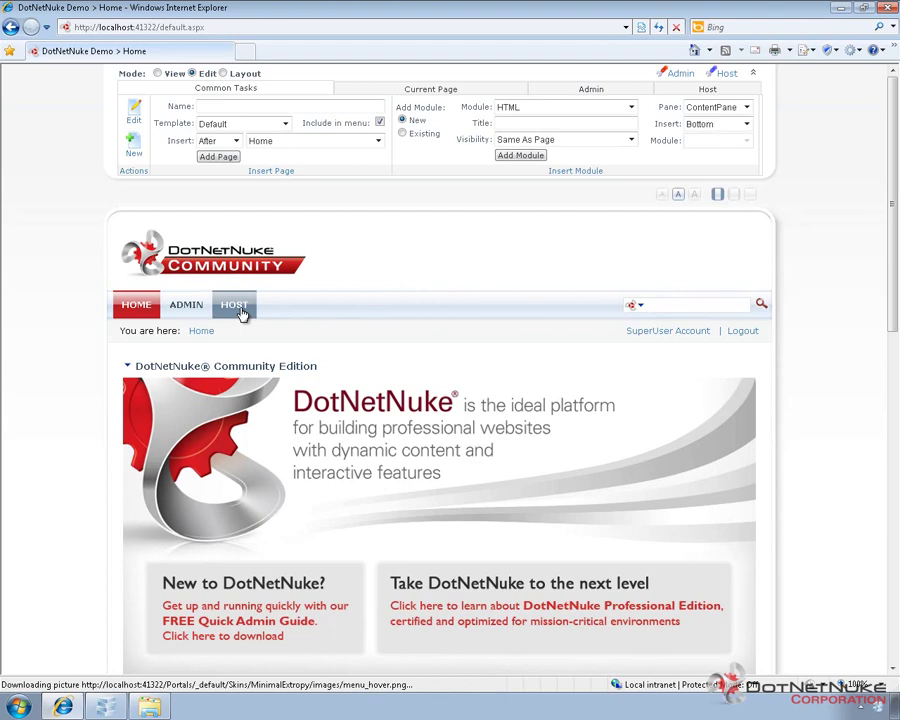
Open the host settings page from the HOST menu
{"action": "mouse_move", "coordinate": [236, 306]}
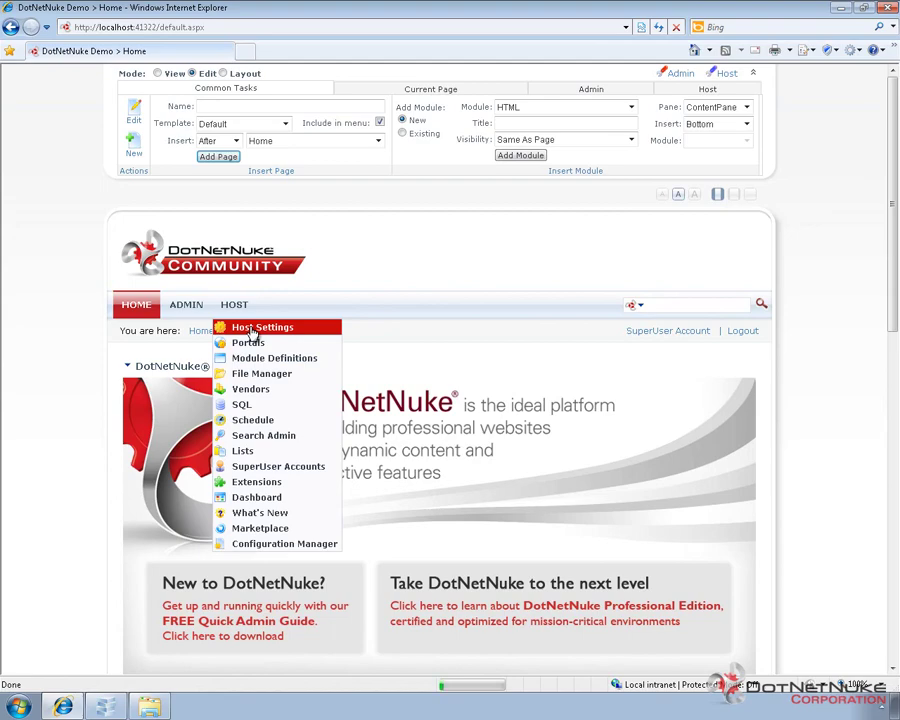
{"action": "left_click", "coordinate": [252, 331]}
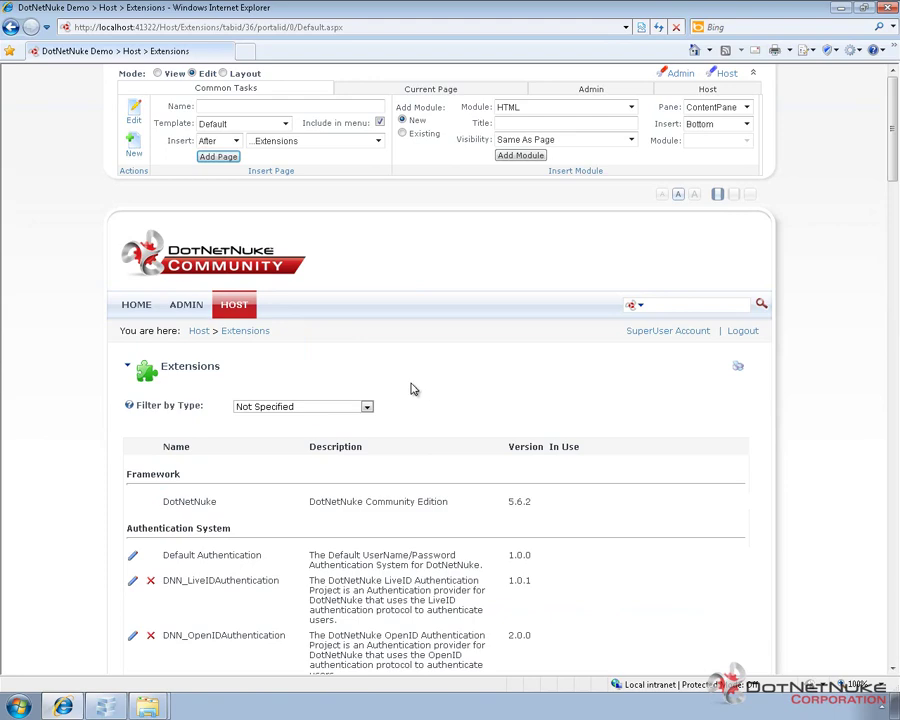
Confirm dnnsimplearticle and Razor Host appear in the Extensions list, then return to Home
{"action": "scroll", "coordinate": [414, 389], "scroll_direction": "down", "scroll_amount": 5}
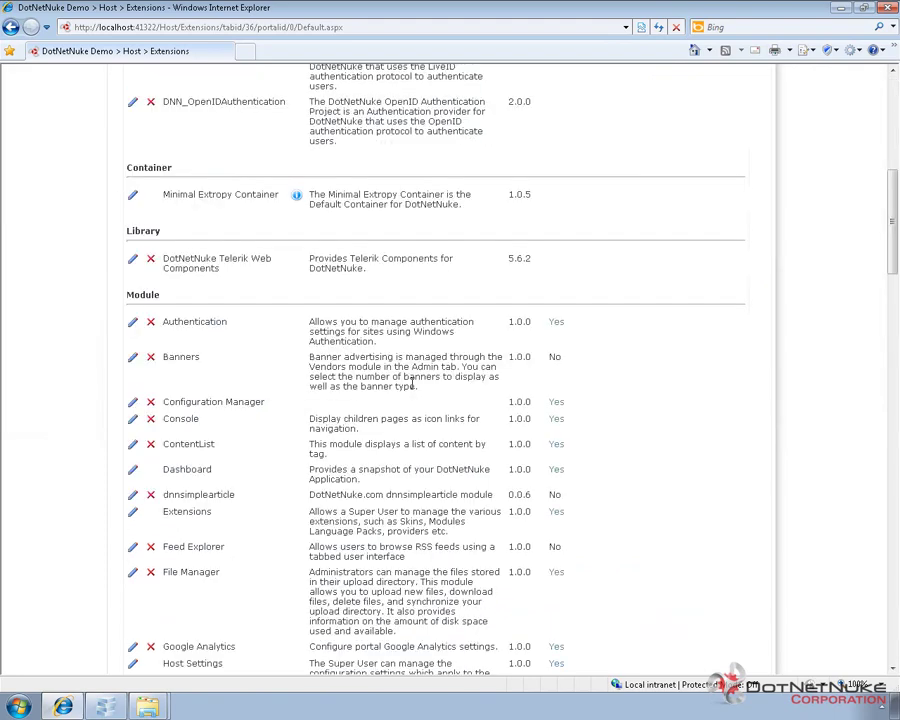
{"action": "double_click", "coordinate": [212, 495]}
{"action": "scroll", "coordinate": [212, 497], "scroll_direction": "down", "scroll_amount": 5}
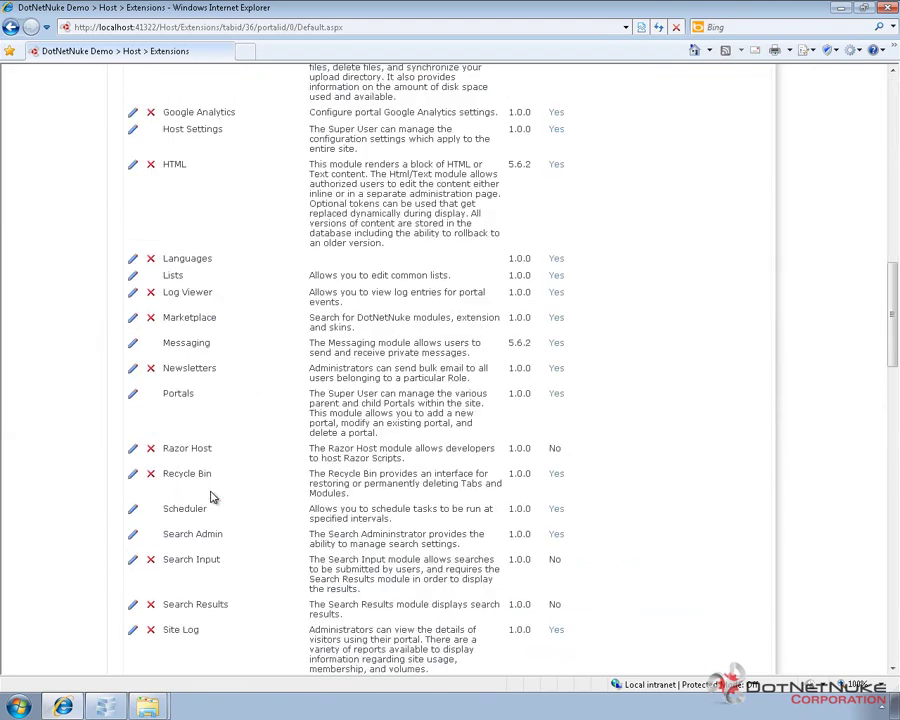
{"action": "triple_click", "coordinate": [215, 451]}
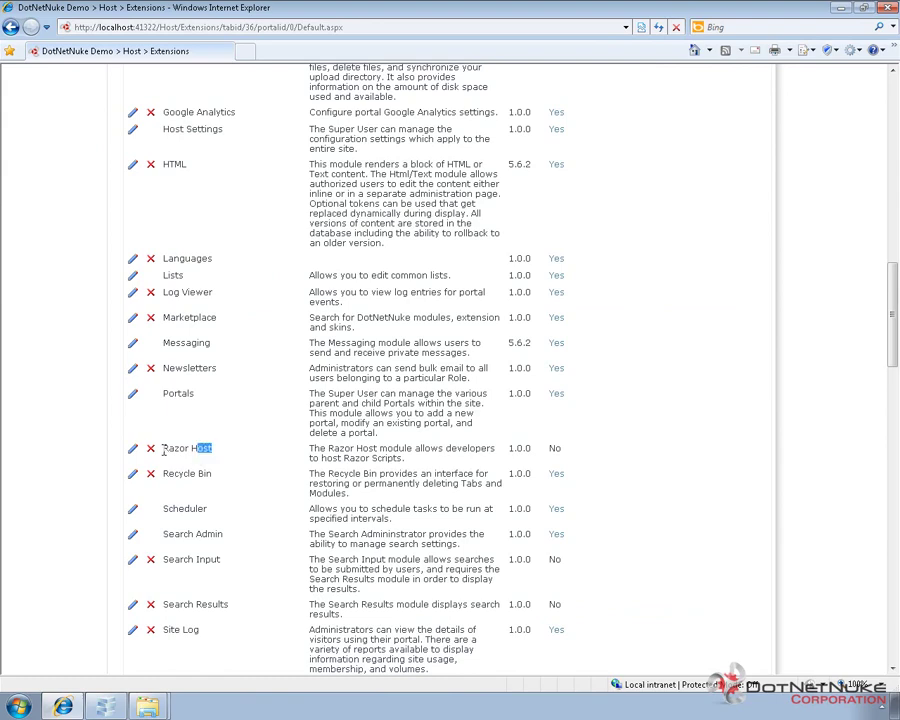
{"action": "left_click", "coordinate": [243, 484]}
{"action": "scroll", "coordinate": [241, 484], "scroll_direction": "up", "scroll_amount": 10}
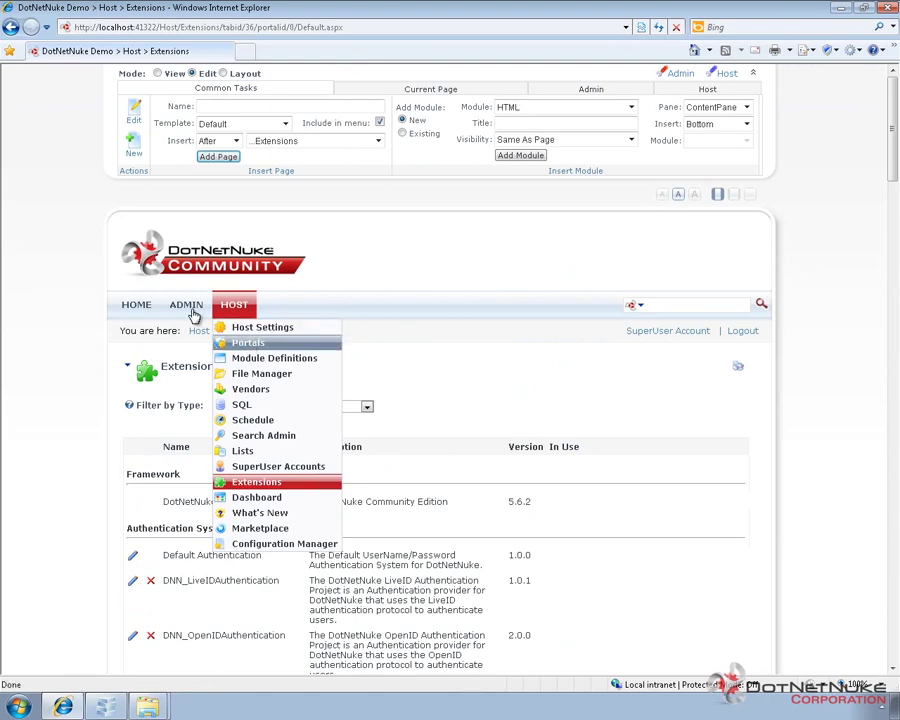
{"action": "mouse_move", "coordinate": [190, 312]}
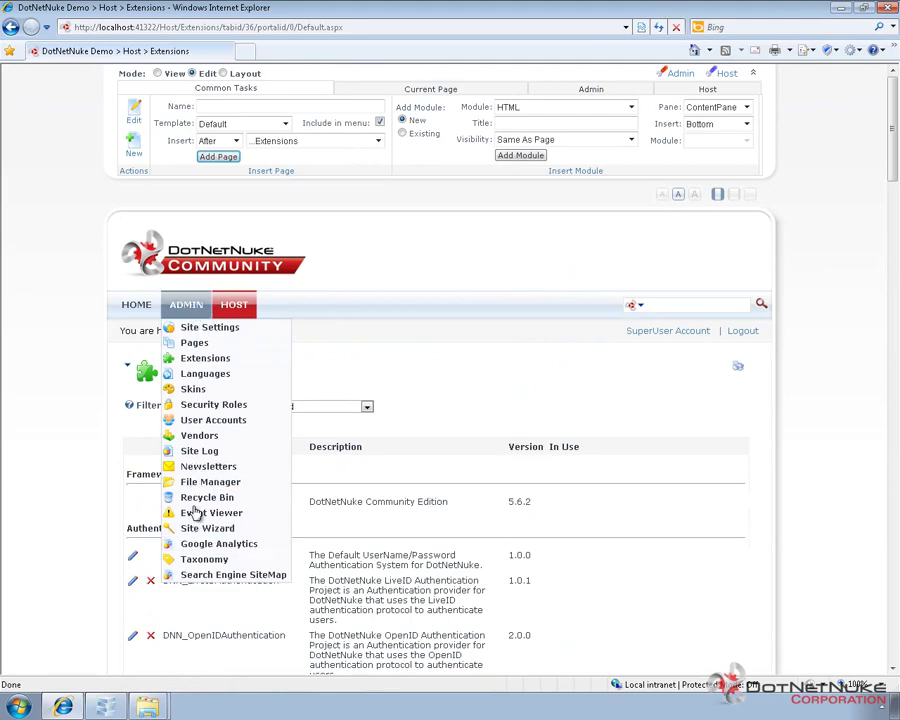
{"action": "left_click", "coordinate": [139, 308]}
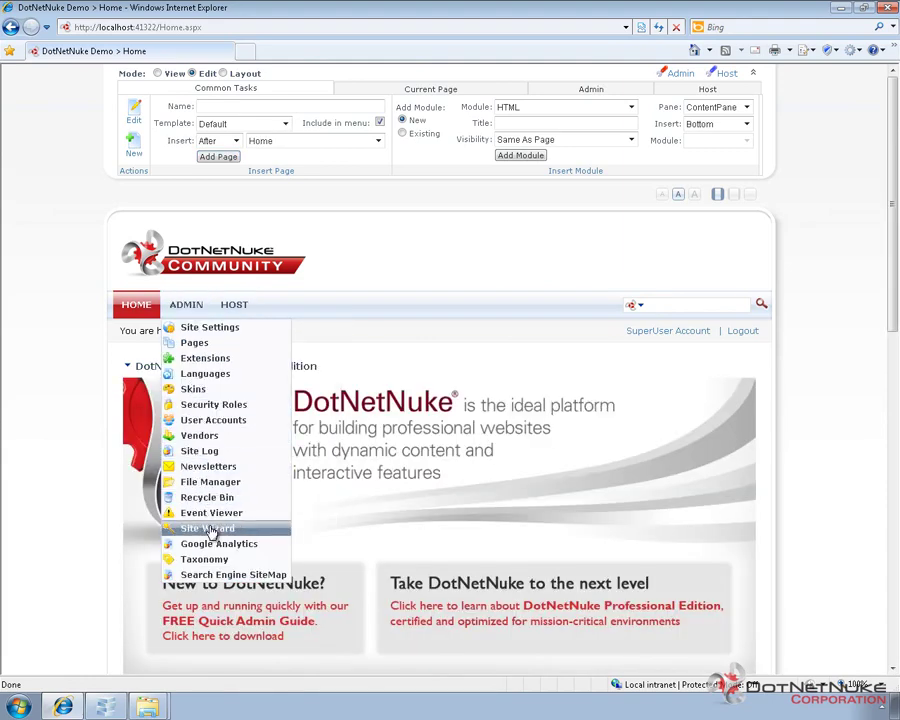
Start the Site Wizard, enable building from a template, and pick Template1
{"action": "left_click", "coordinate": [213, 530]}
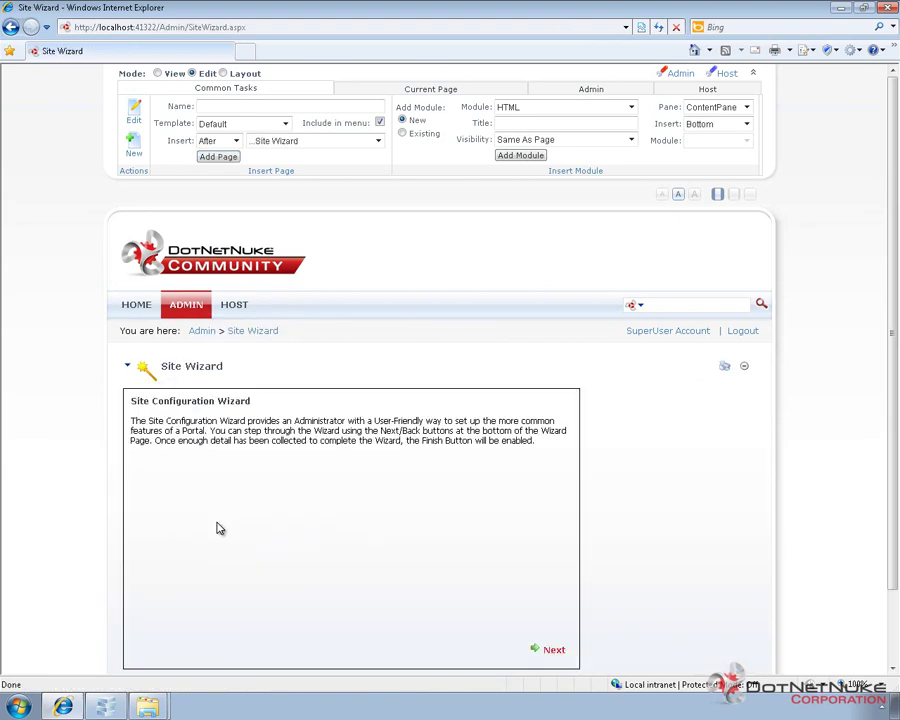
{"action": "scroll", "coordinate": [478, 420], "scroll_direction": "down", "scroll_amount": 3}
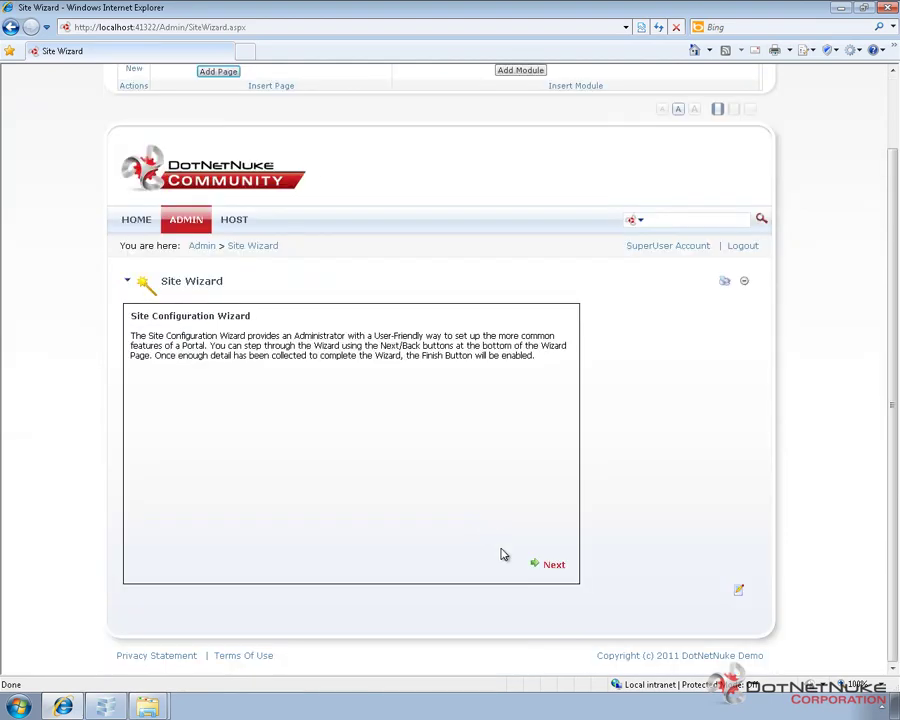
{"action": "left_click", "coordinate": [554, 568]}
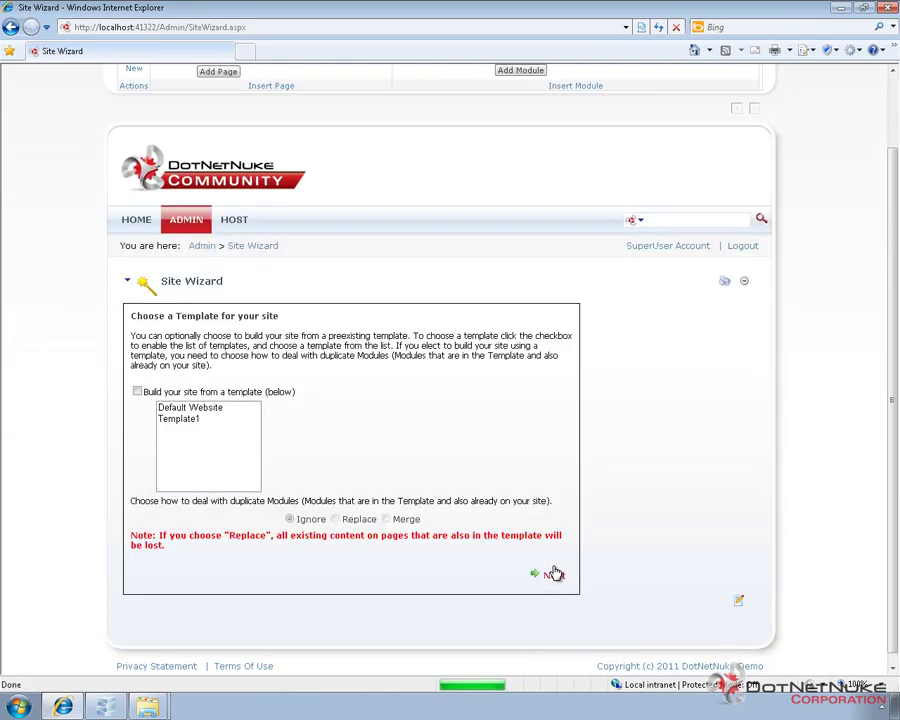
{"action": "left_click", "coordinate": [137, 392]}
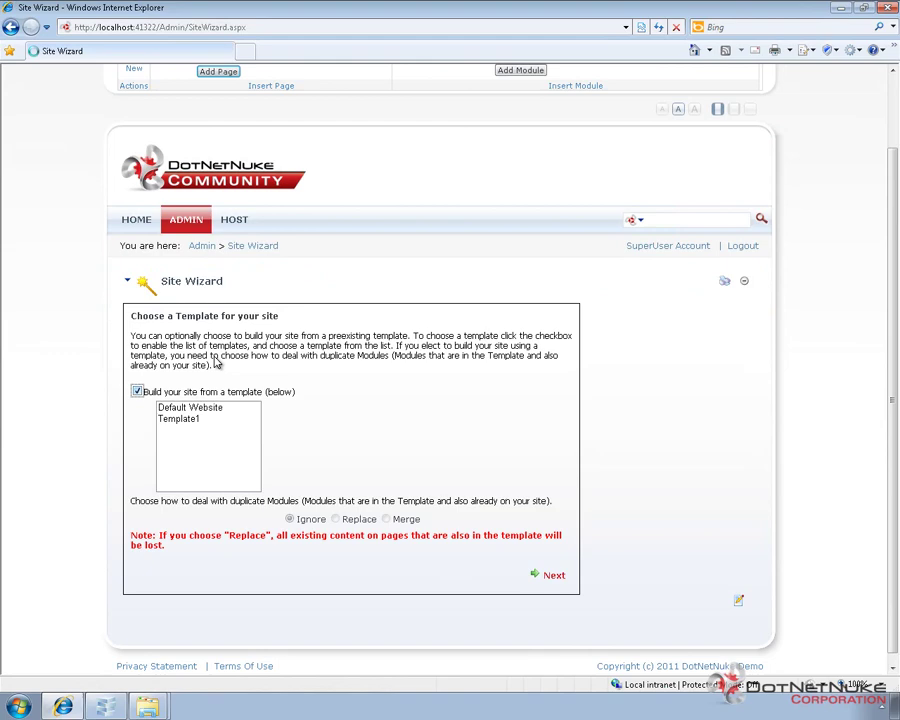
{"action": "left_click", "coordinate": [188, 420]}
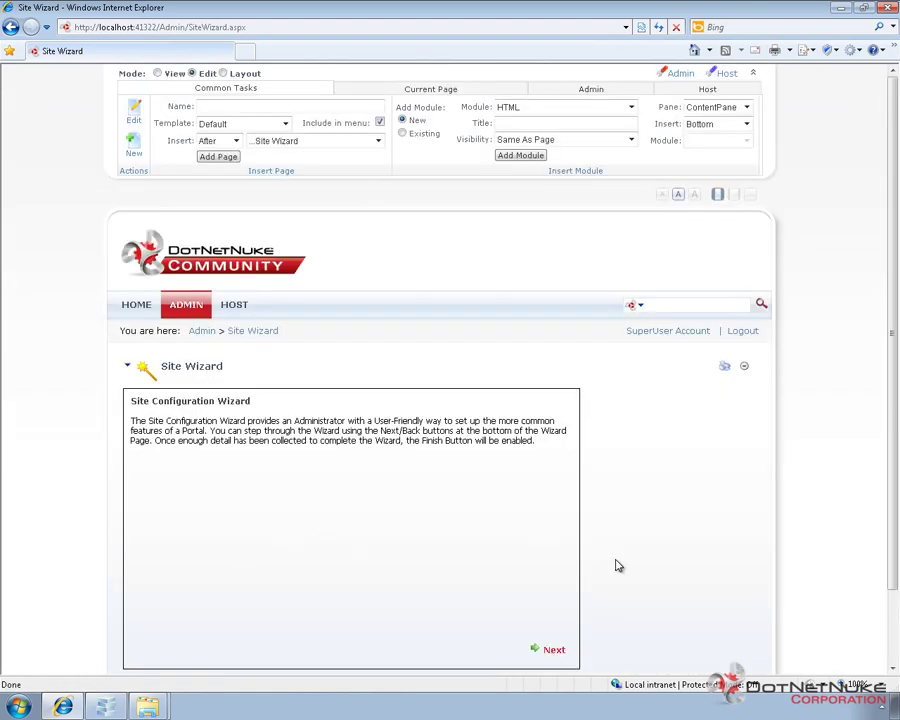
Choose Template1 with the Replace option for duplicate modules and continue to skins
{"action": "left_click", "coordinate": [555, 651]}
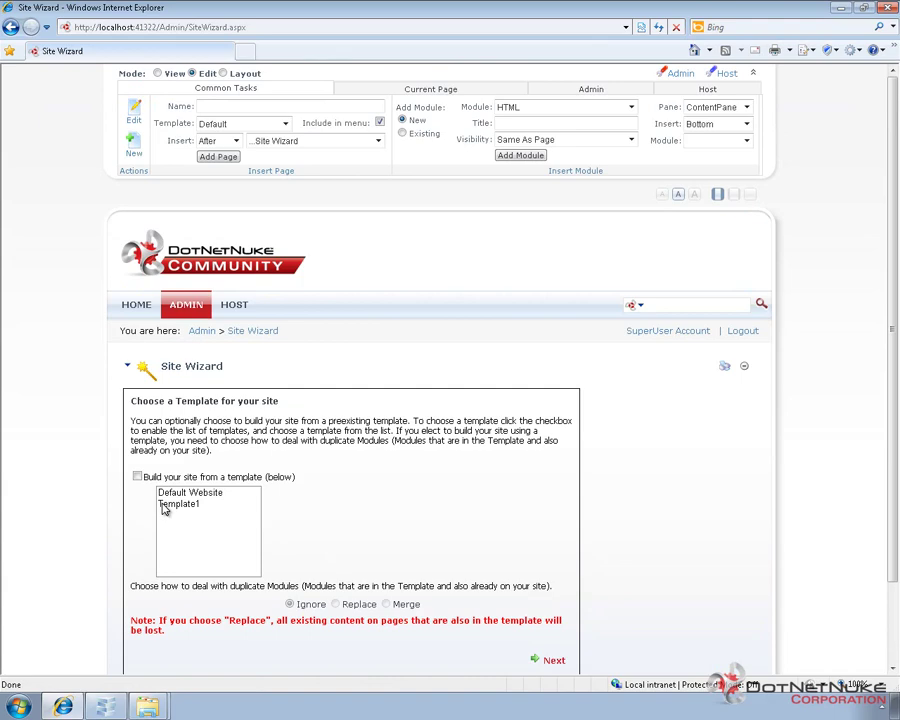
{"action": "left_click", "coordinate": [138, 477]}
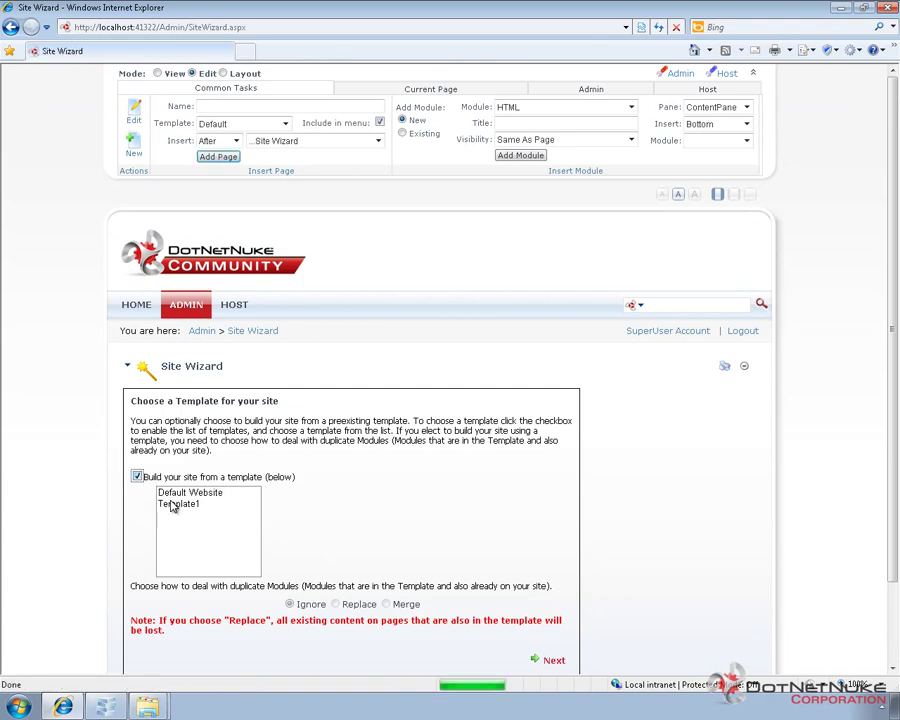
{"action": "left_click", "coordinate": [180, 504]}
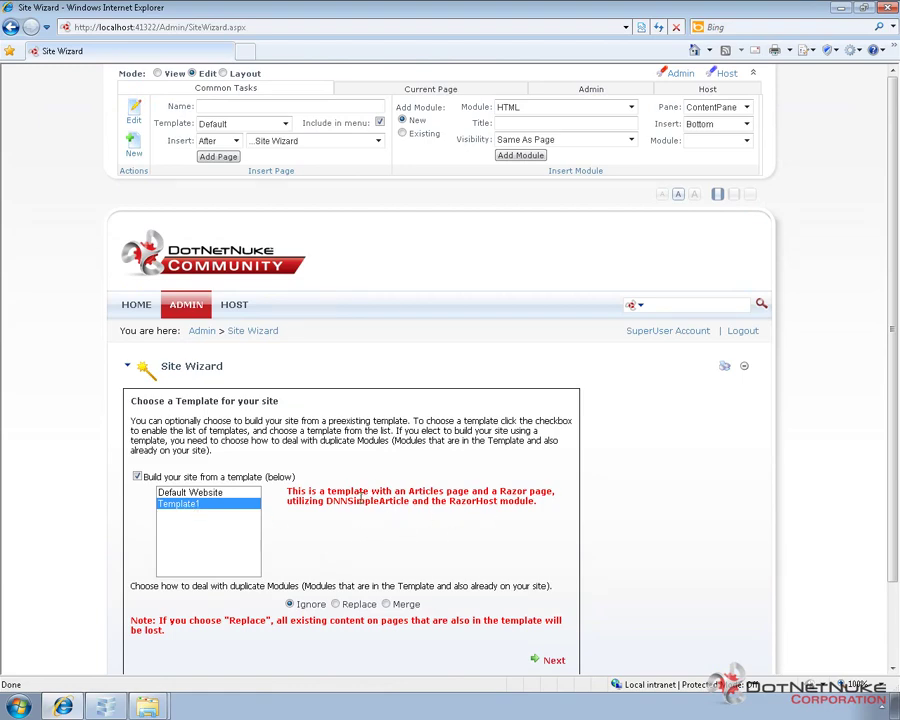
{"action": "scroll", "coordinate": [400, 525], "scroll_direction": "down", "scroll_amount": 2}
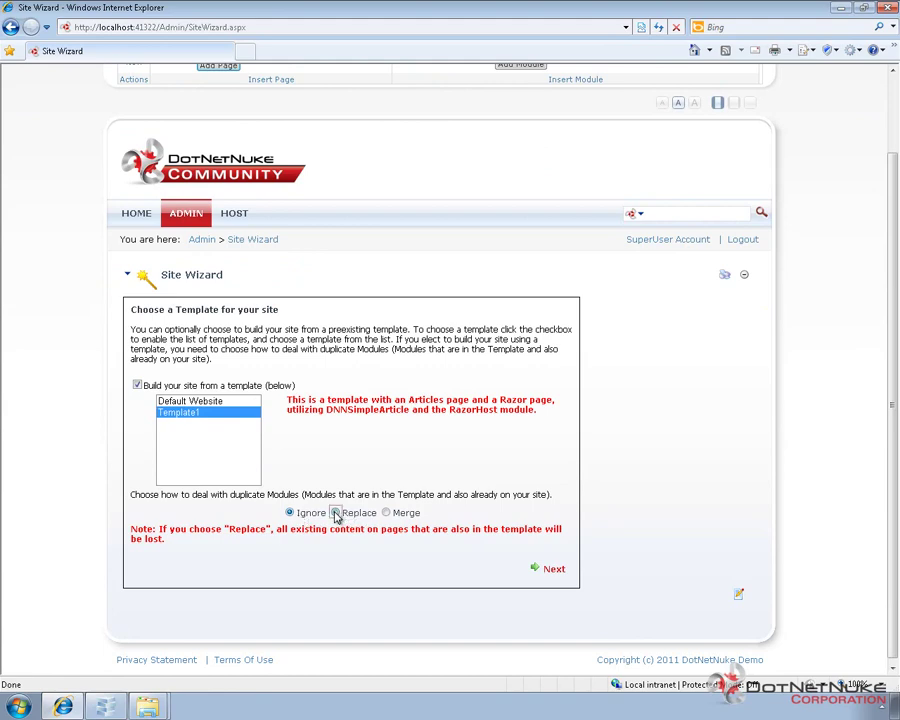
{"action": "left_click", "coordinate": [336, 513]}
{"action": "left_click", "coordinate": [553, 570]}
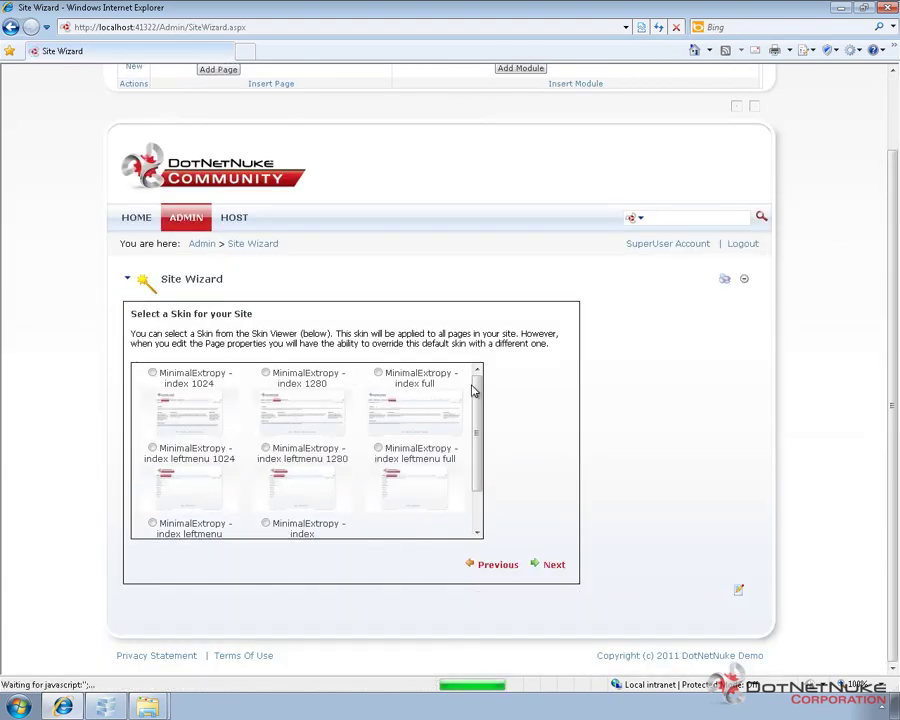
Choose the MinimalExtropy - index skin and the MinimalExtropy - Title_Grey container in the wizard
{"action": "left_click_drag", "start_coordinate": [482, 396], "coordinate": [484, 484]}
{"action": "left_click", "coordinate": [266, 472]}
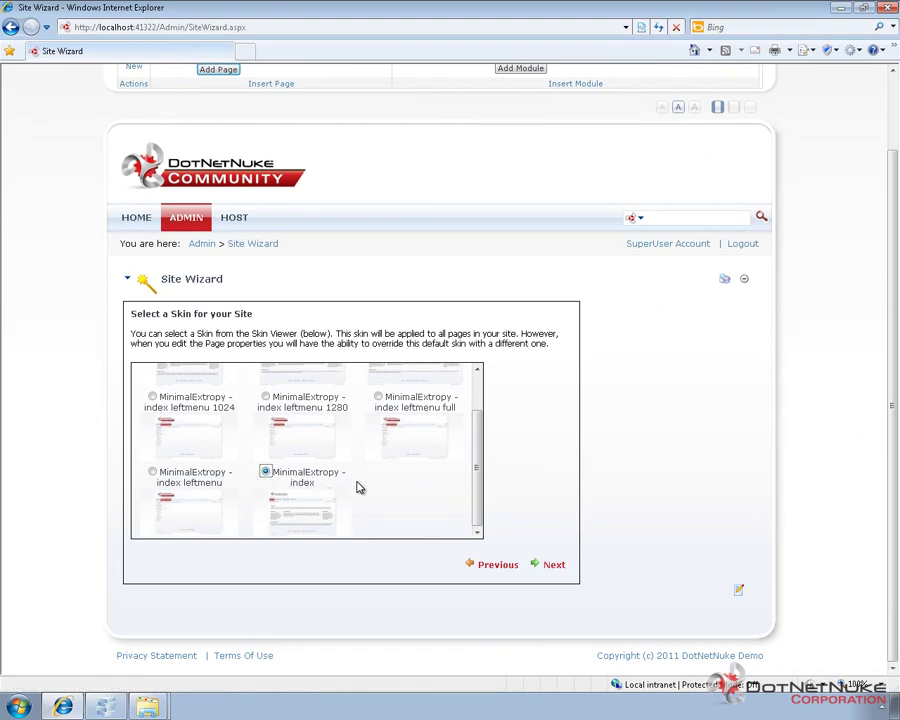
{"action": "left_click", "coordinate": [558, 566]}
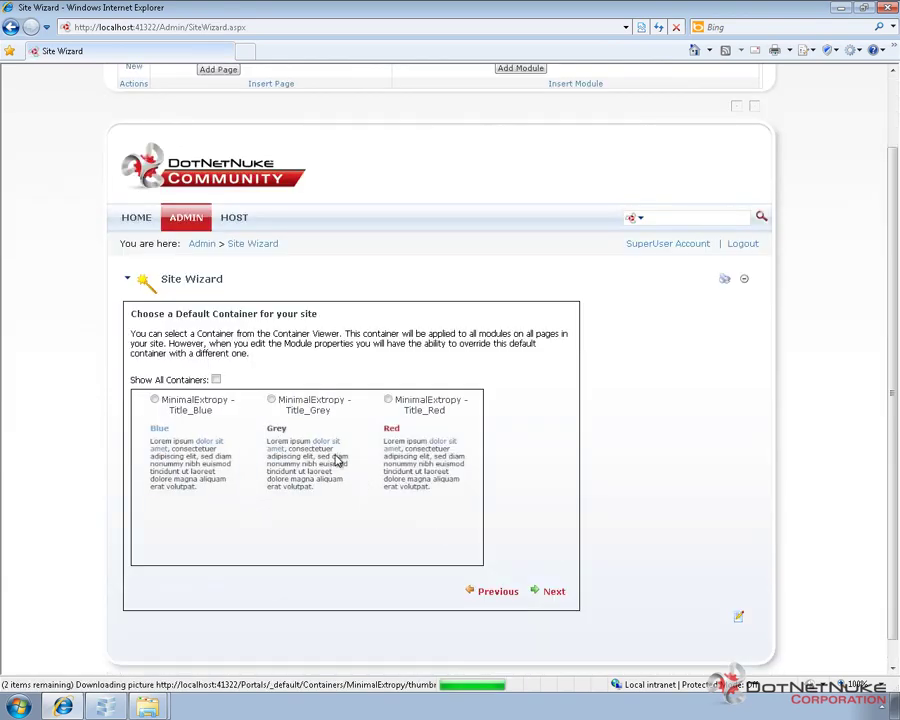
{"action": "left_click", "coordinate": [271, 399]}
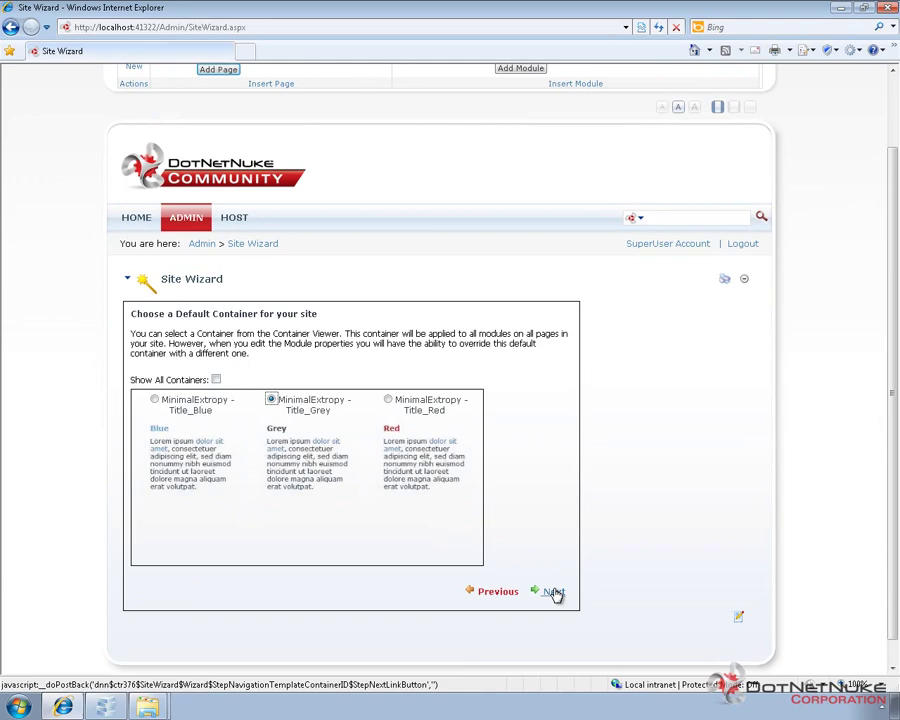
{"action": "left_click", "coordinate": [553, 592]}
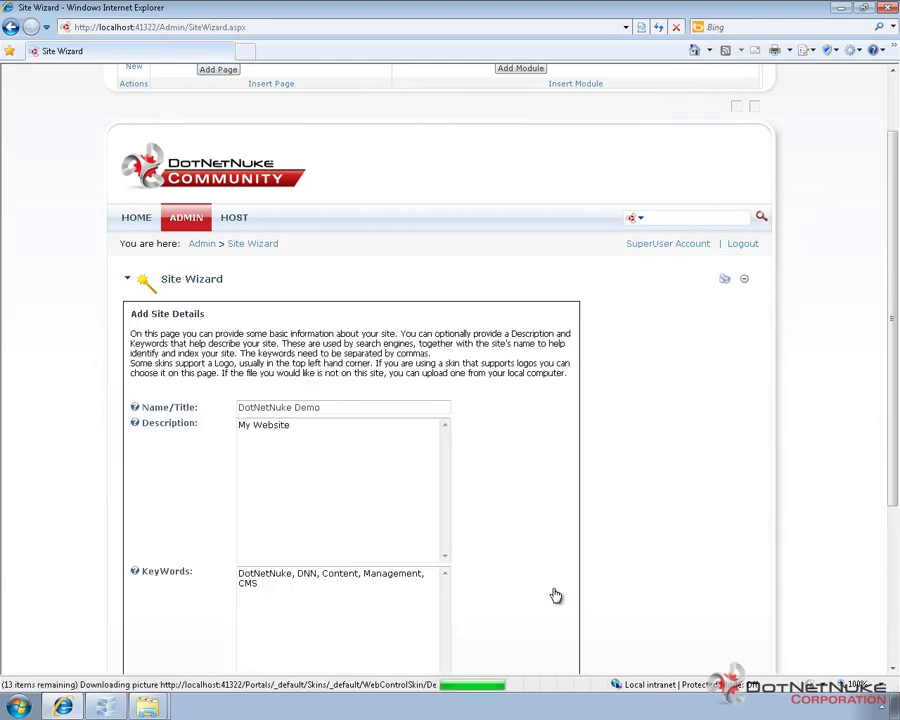
Review the existing DotNetNuke Demo description and keywords, then finish the Site Wizard
{"action": "scroll", "coordinate": [495, 458], "scroll_direction": "down", "scroll_amount": 3}
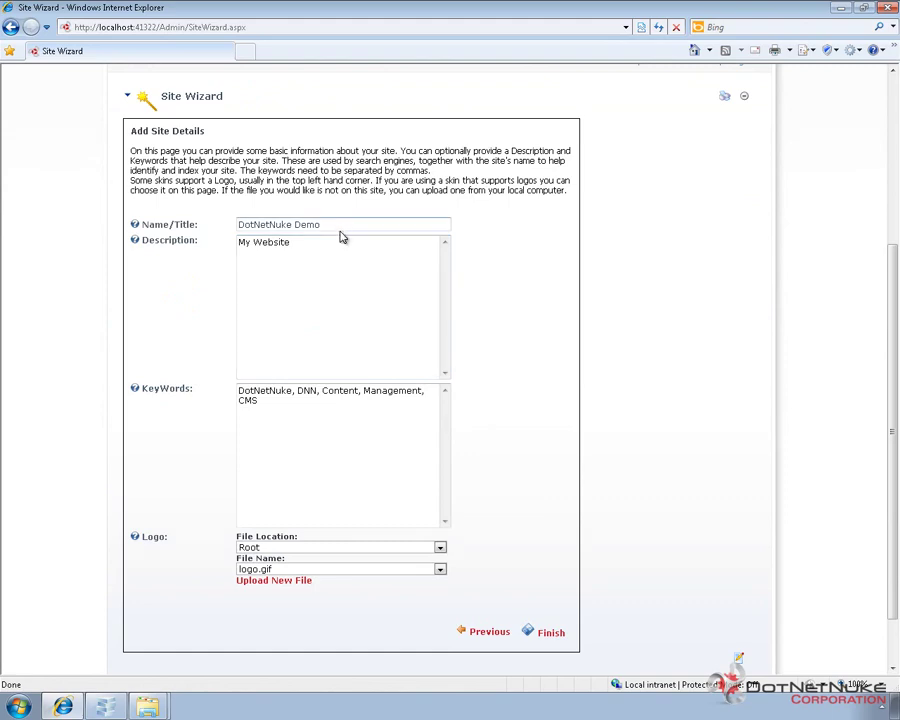
{"action": "left_click", "coordinate": [334, 282]}
{"action": "left_click", "coordinate": [364, 475]}
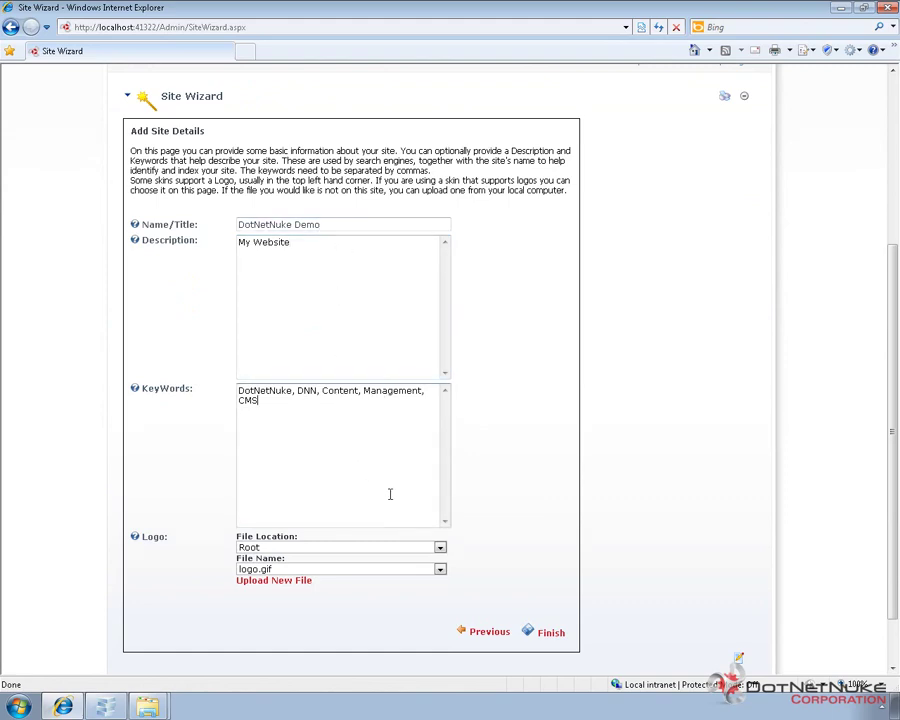
{"action": "left_click", "coordinate": [545, 635]}
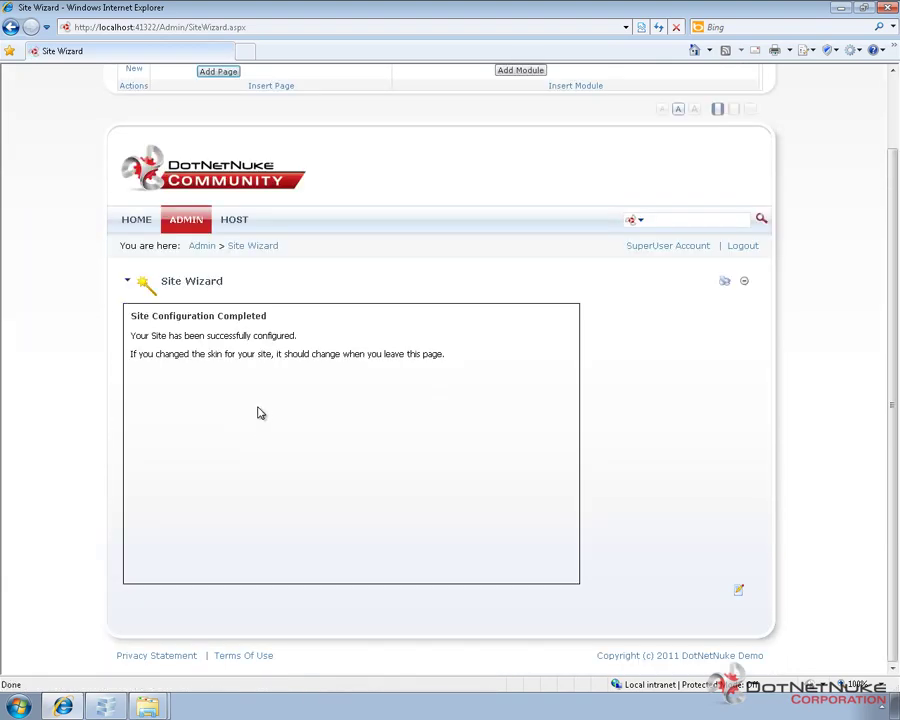
Look over the Home page, then open the Articles page with its creation instructions and sample articles
{"action": "left_click", "coordinate": [140, 222]}
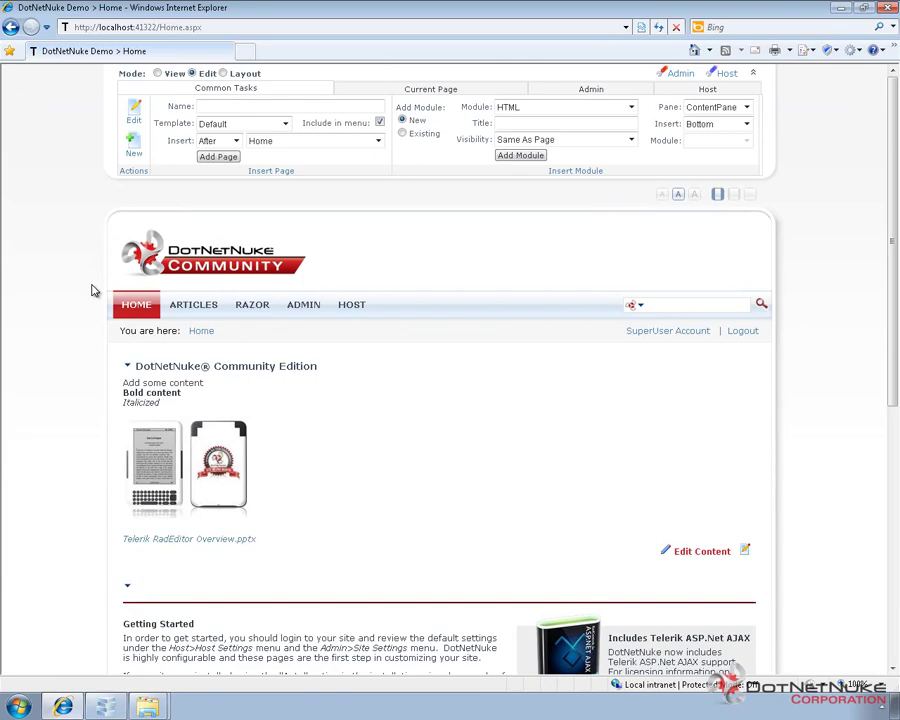
{"action": "scroll", "coordinate": [80, 368], "scroll_direction": "down", "scroll_amount": 2}
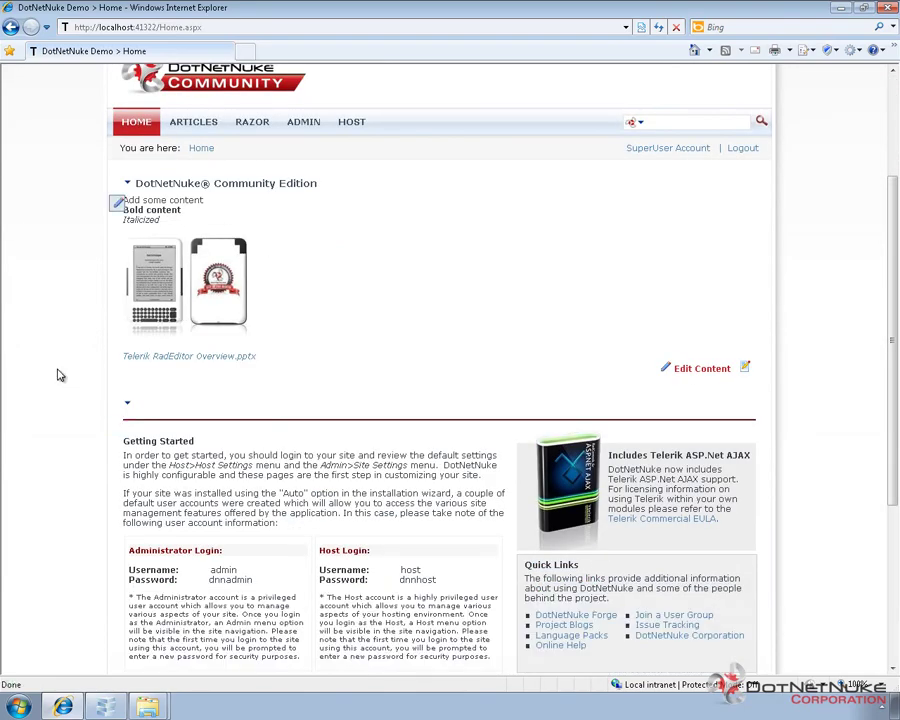
{"action": "scroll", "coordinate": [58, 373], "scroll_direction": "up", "scroll_amount": 2}
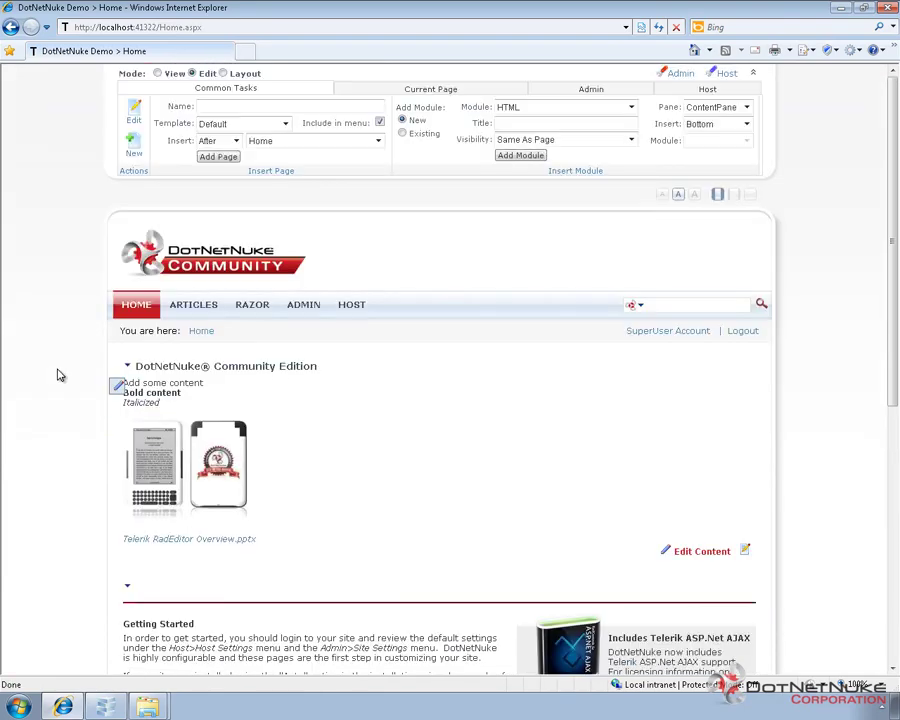
{"action": "left_click", "coordinate": [196, 310]}
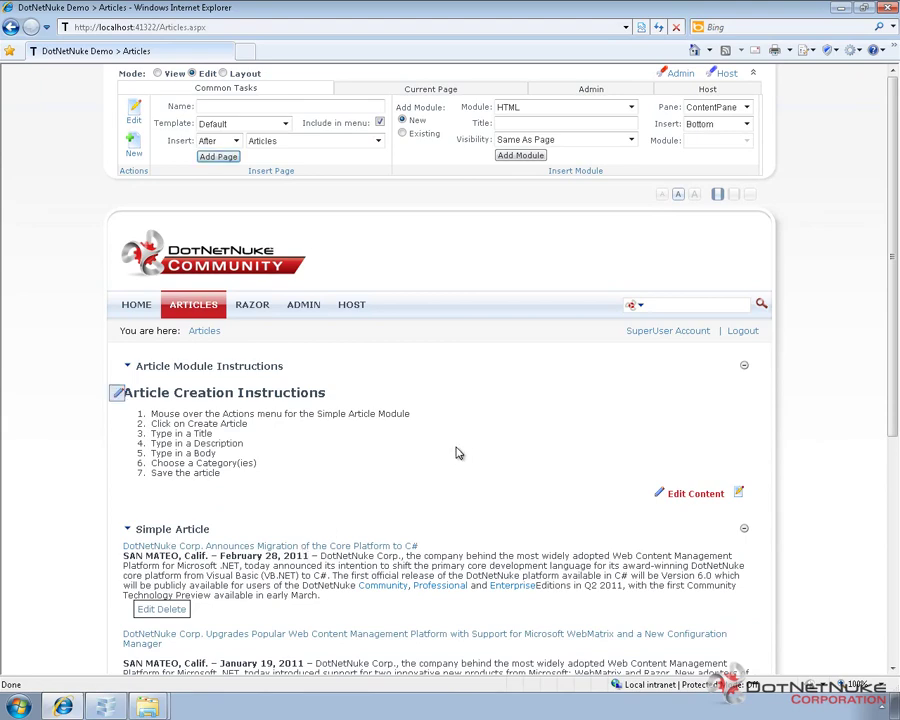
Open the Razor page, where the Razor Host module reports it is currently unavailable
{"action": "scroll", "coordinate": [456, 424], "scroll_direction": "down", "scroll_amount": 2}
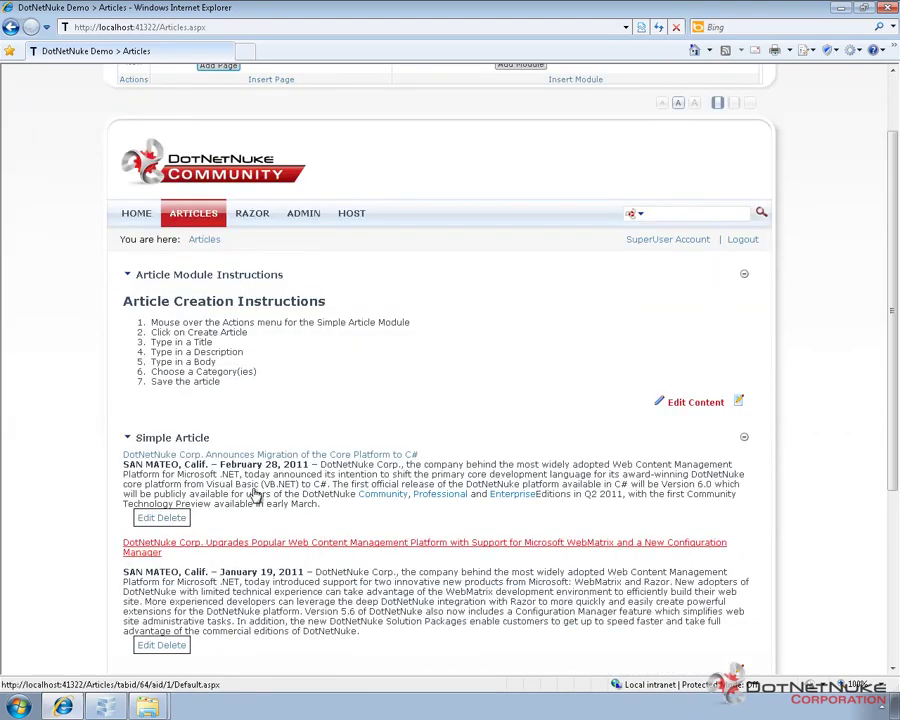
{"action": "left_click", "coordinate": [250, 226]}
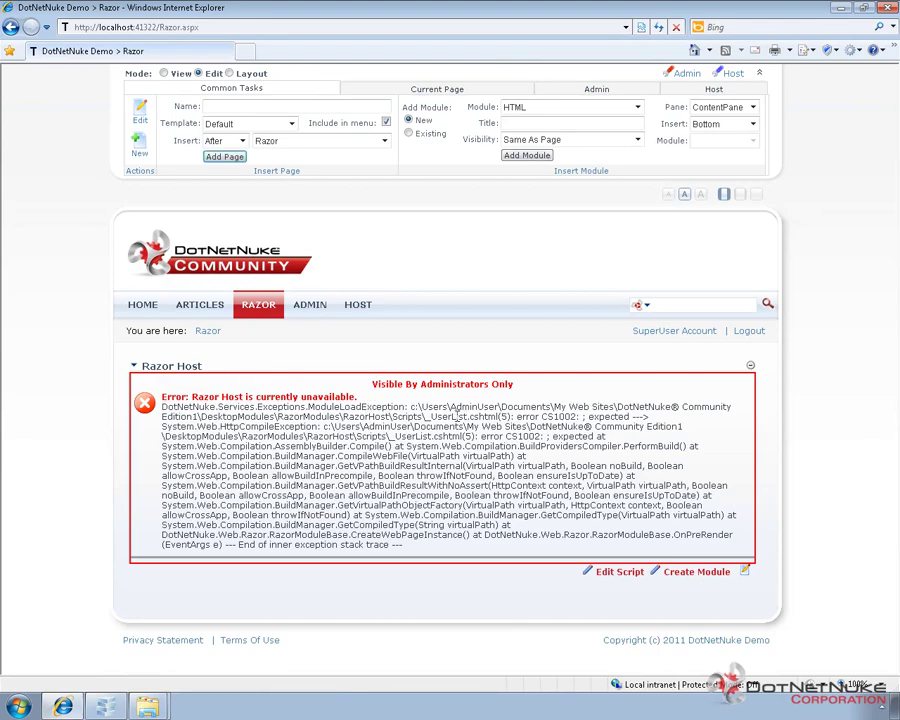
Select the Razor Host error details, then return to the Home page
{"action": "triple_click", "coordinate": [457, 417]}
{"action": "left_click", "coordinate": [484, 421]}
{"action": "left_click", "coordinate": [143, 305]}
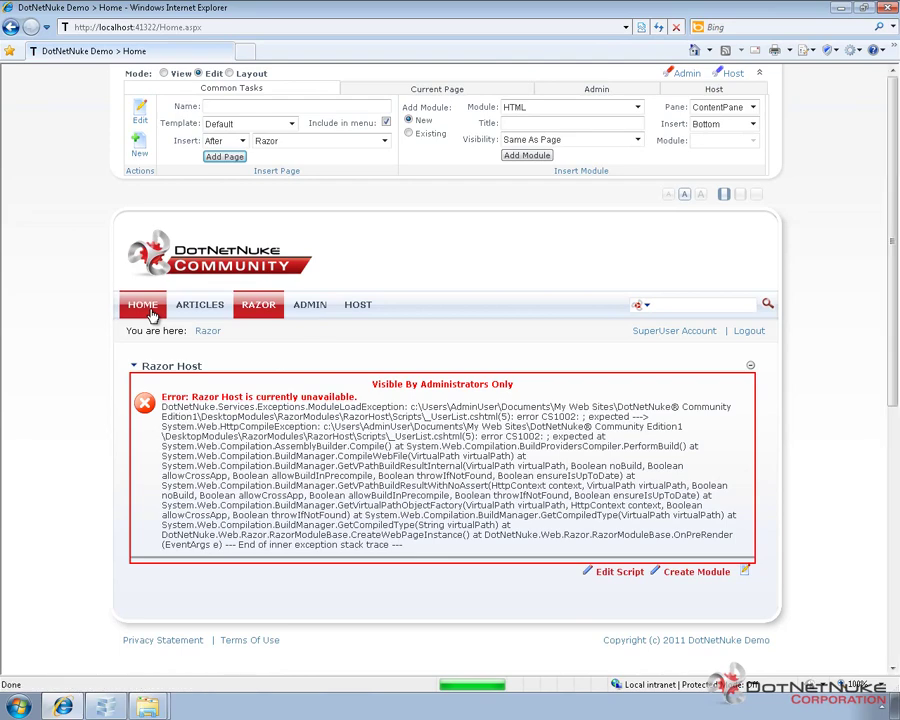